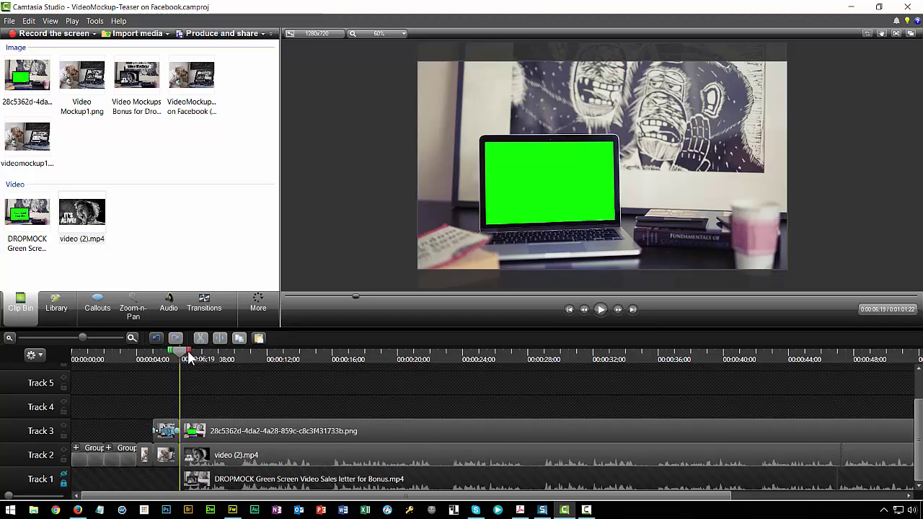
Review the opening clips, the green-screen laptop image and video (2).mp4, then return to the start.
left_click_drag(179, 352, 203, 352)
left_click(273, 436)
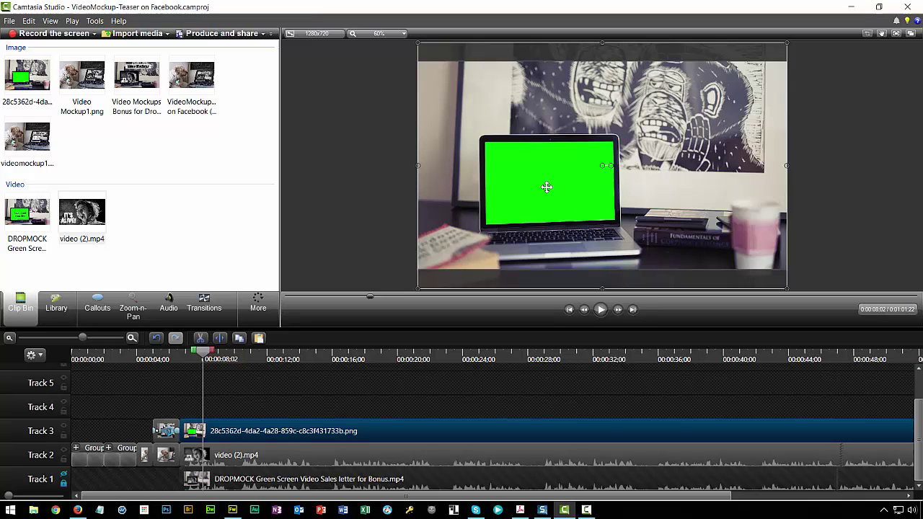
left_click(242, 453)
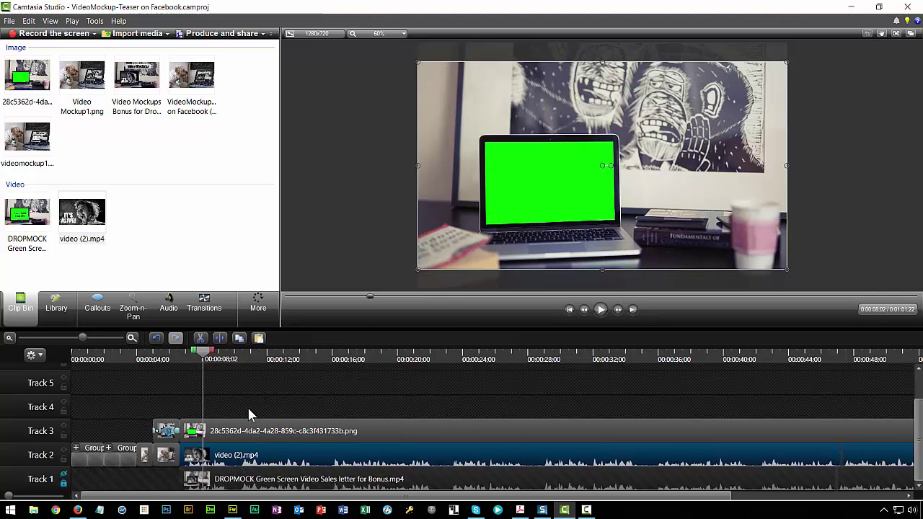
mouse_move(204, 355)
left_mouse_down()
mouse_move(44, 356)
mouse_move(91, 364)
mouse_move(57, 353)
left_mouse_up()
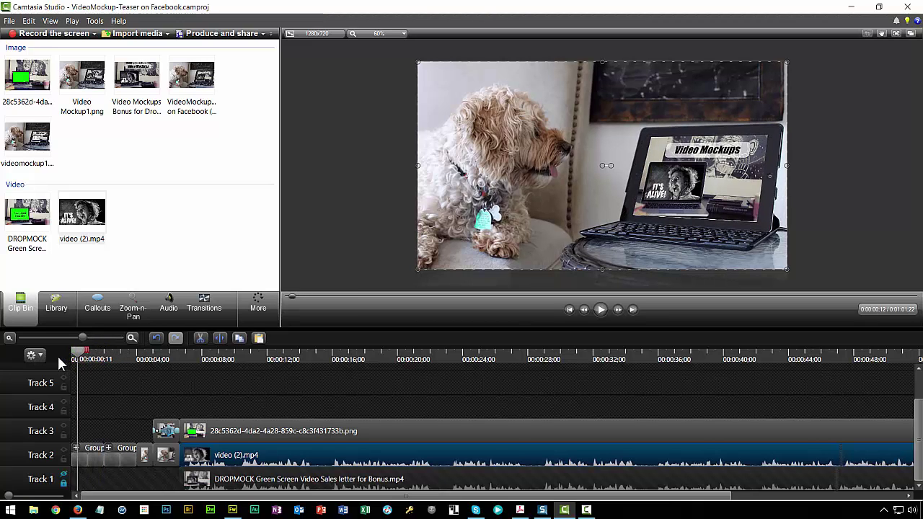
Shrink the intro group's first mockup image, videomockup1.png, slightly and collapse the group again.
left_click(75, 448)
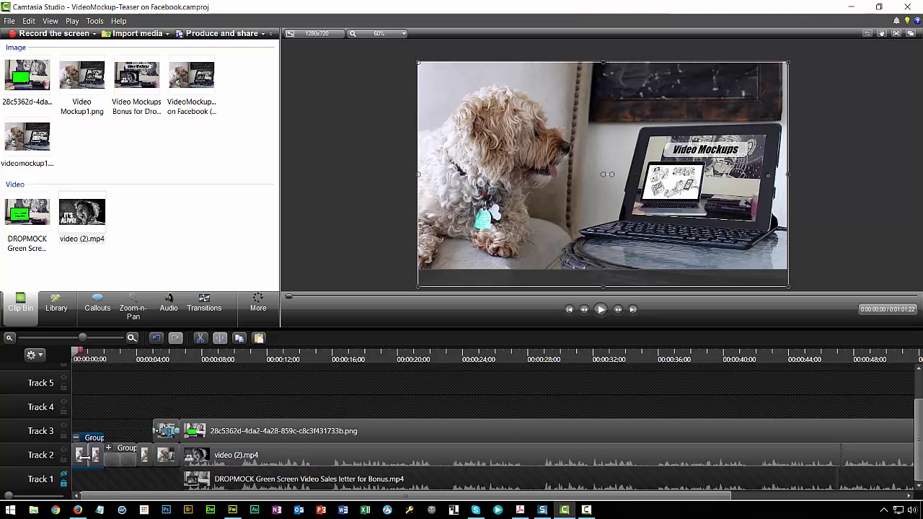
left_click(77, 361)
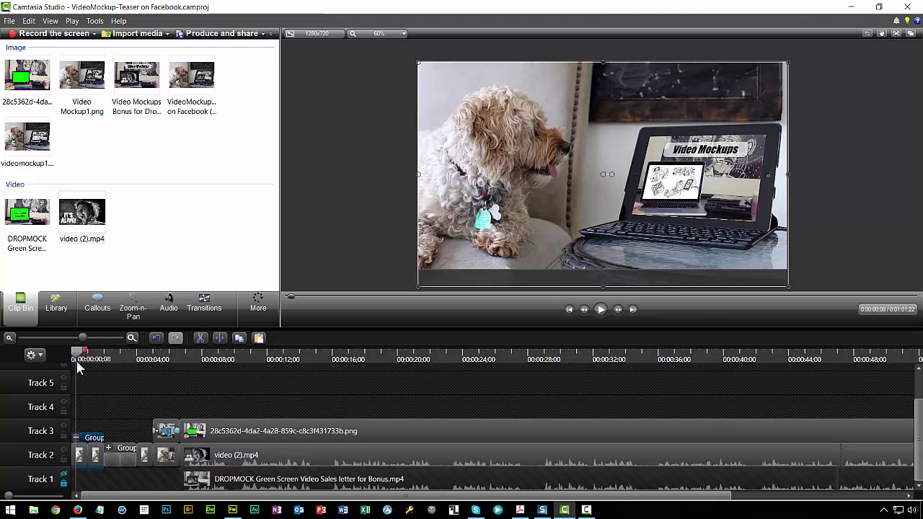
left_click(78, 456)
left_click_drag(81, 351, 89, 353)
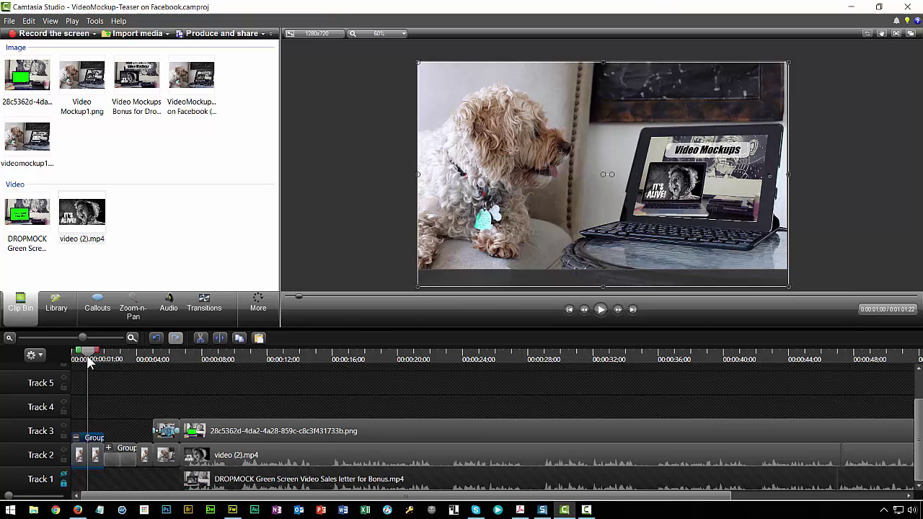
left_click(94, 359)
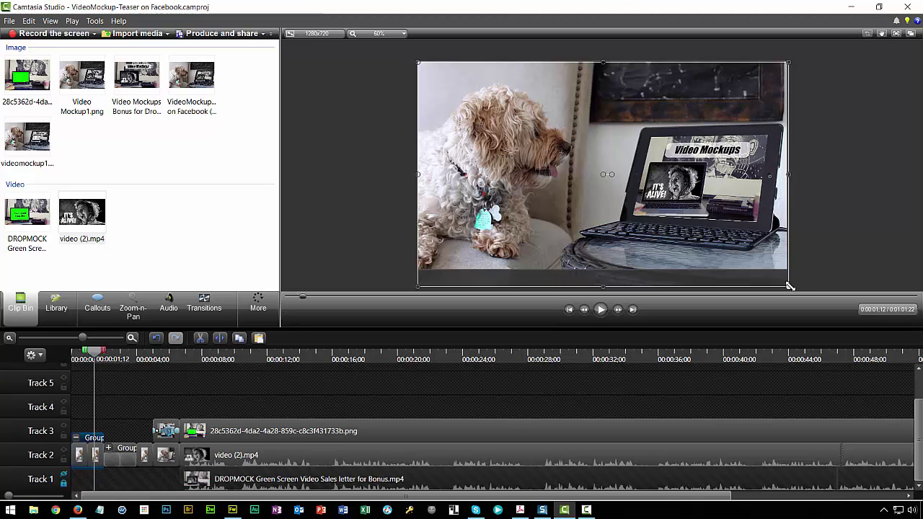
left_click_drag(790, 285, 786, 283)
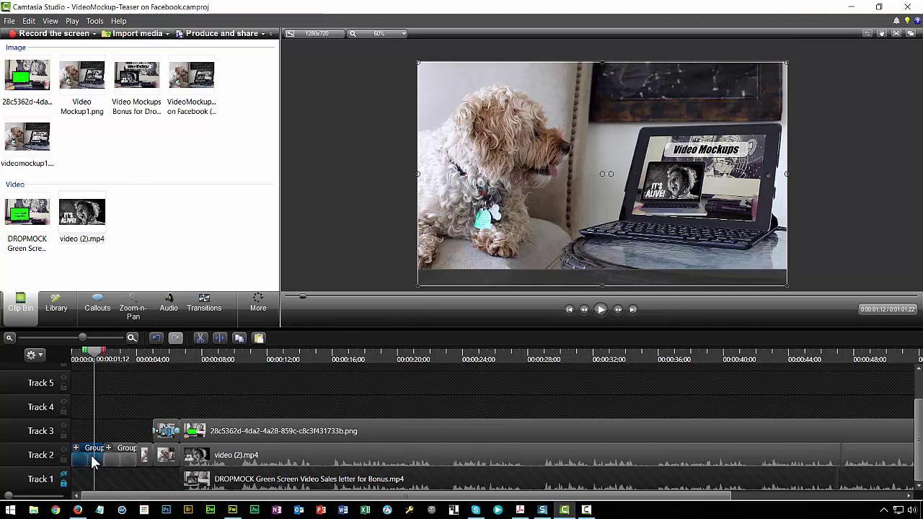
mouse_move(94, 462)
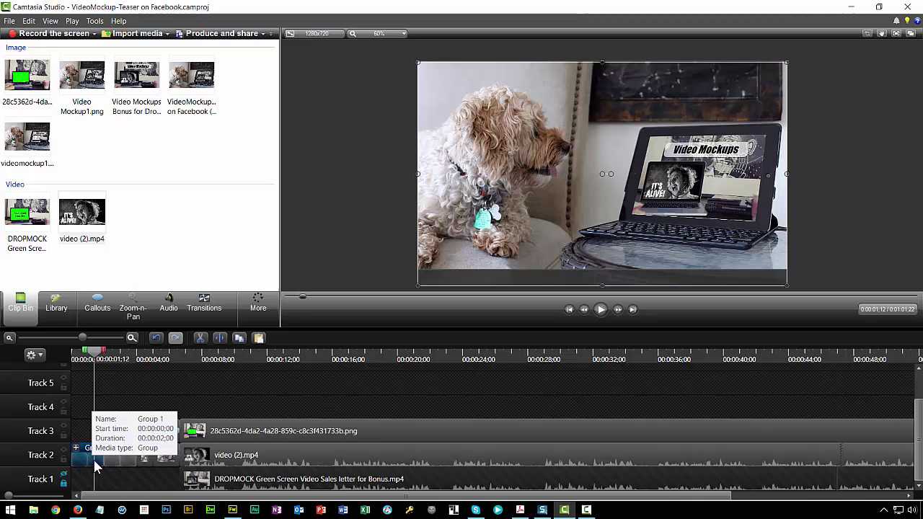
left_click(84, 408)
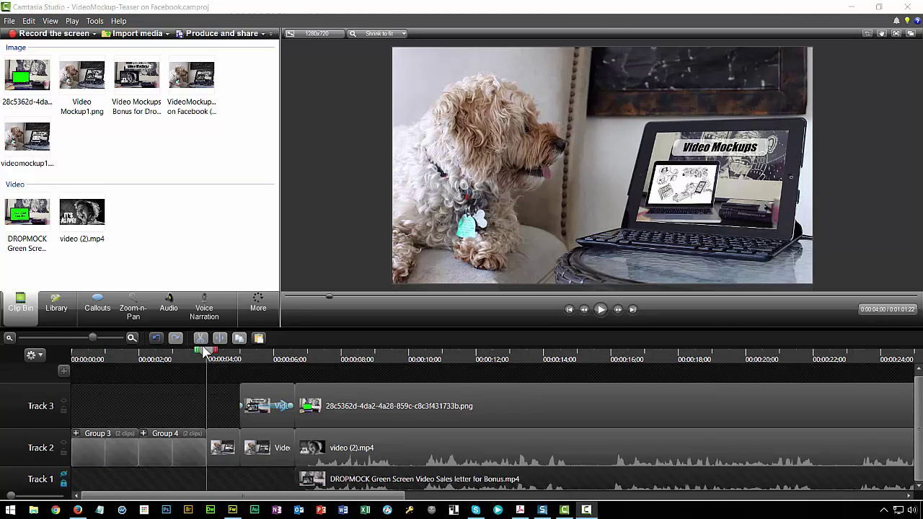
left_click_drag(205, 351, 77, 368)
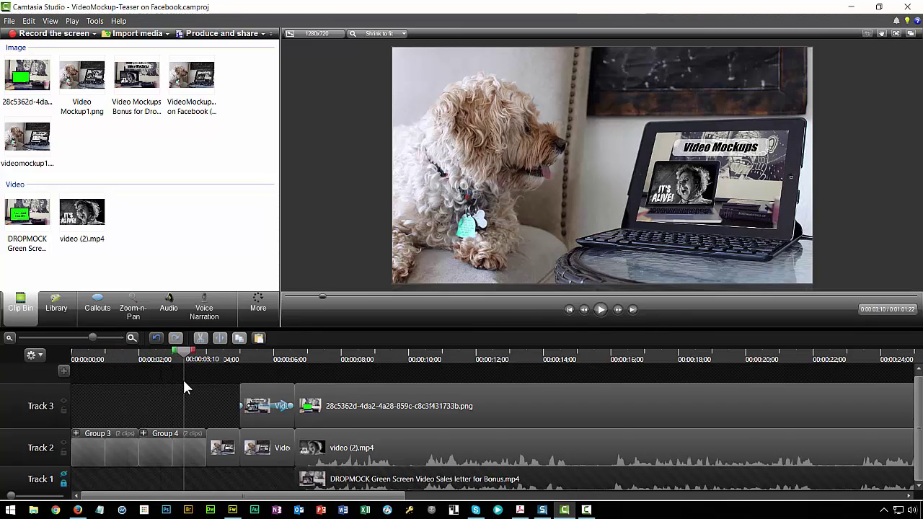
mouse_move(78, 372)
left_mouse_down()
mouse_move(192, 379)
mouse_move(211, 393)
left_mouse_up()
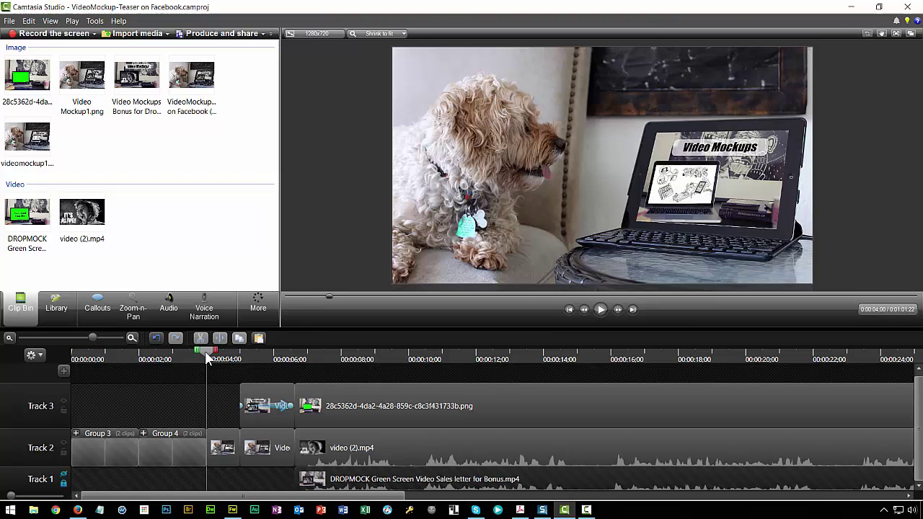
left_click_drag(208, 359, 239, 362)
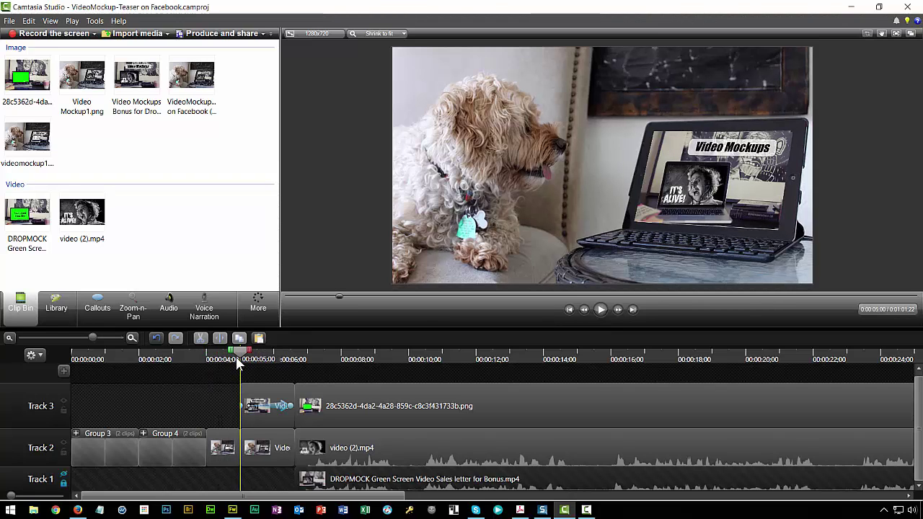
left_click(262, 445)
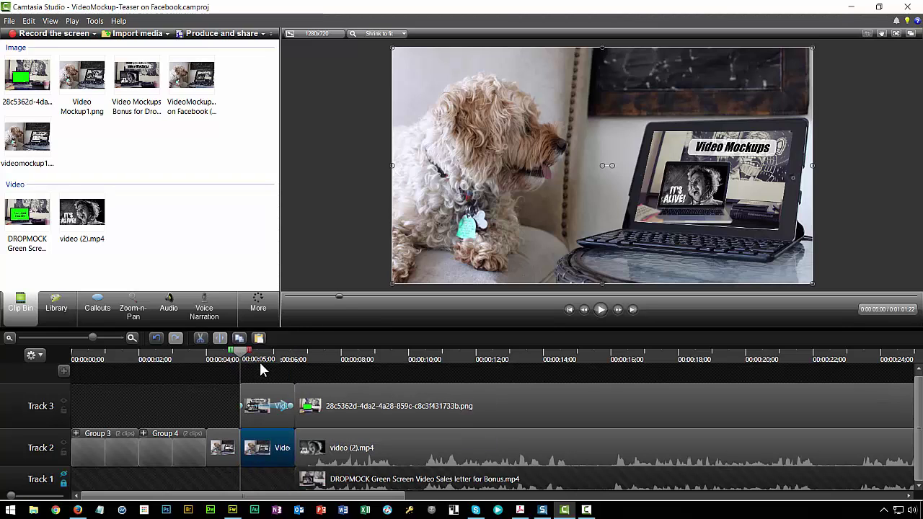
left_click_drag(241, 352, 249, 358)
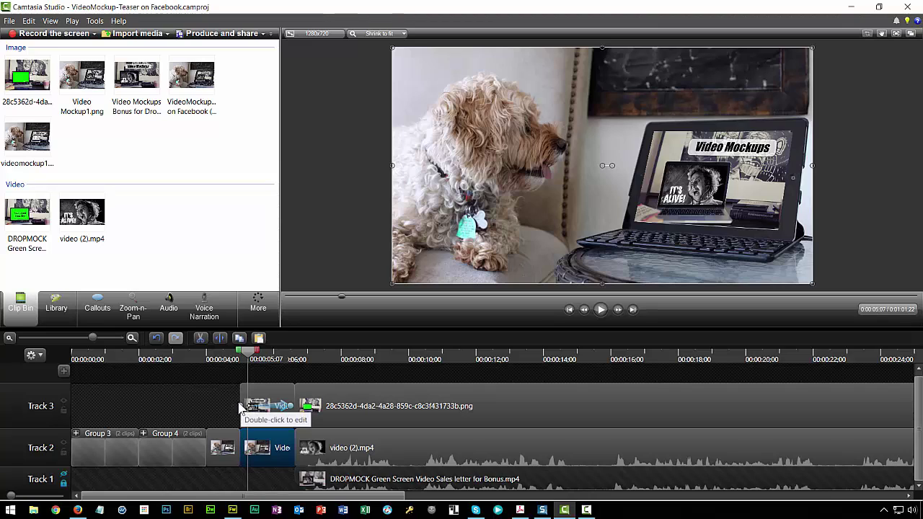
Show Visual Properties from the More panel list and select the Track 3 overlay clip.
left_click(258, 303)
left_click(269, 344)
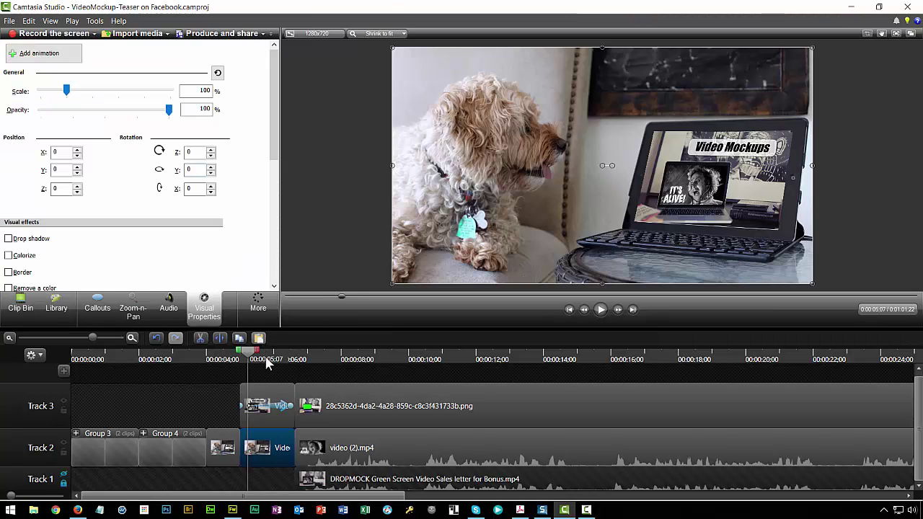
left_click(240, 406)
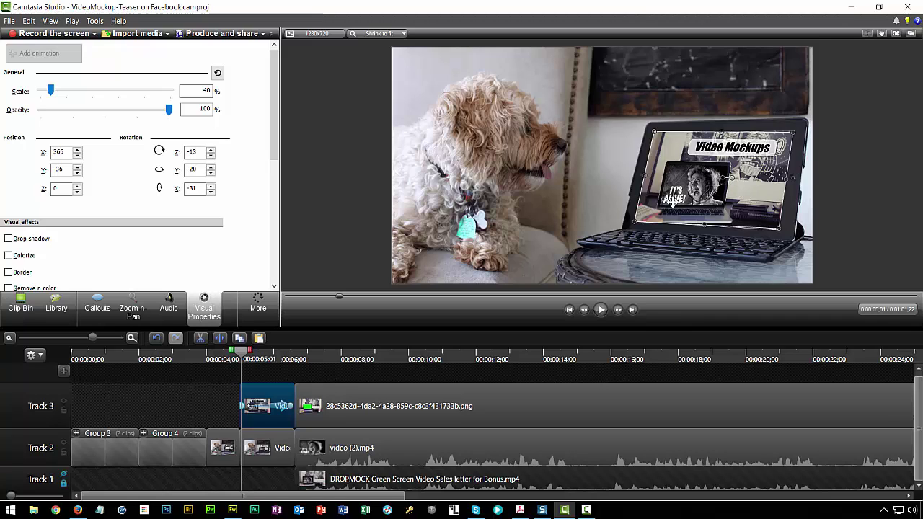
Set the overlay's Z rotation to -12 and its Y rotation to -19.
left_click(210, 150)
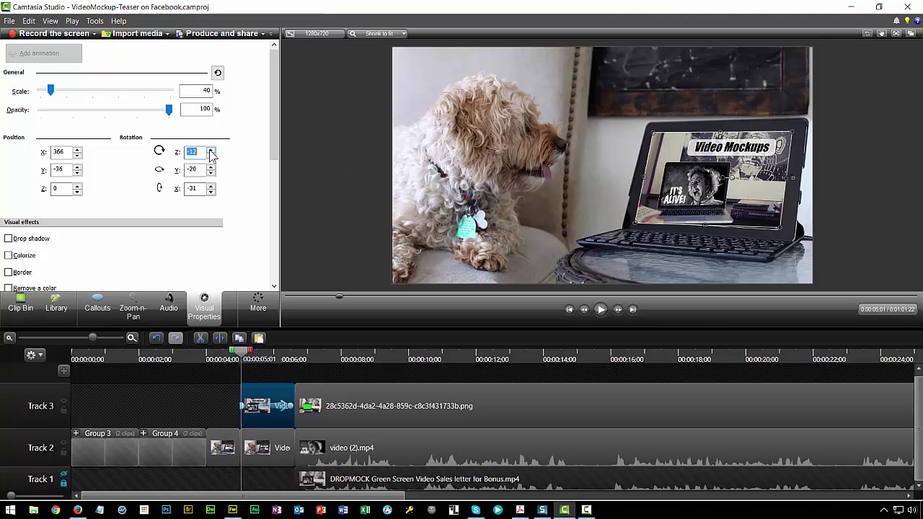
left_click(211, 155)
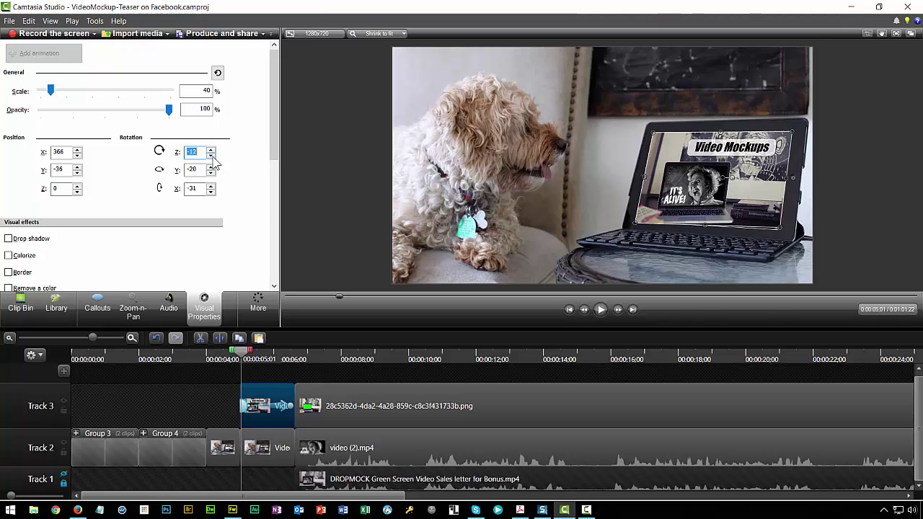
left_click(211, 151)
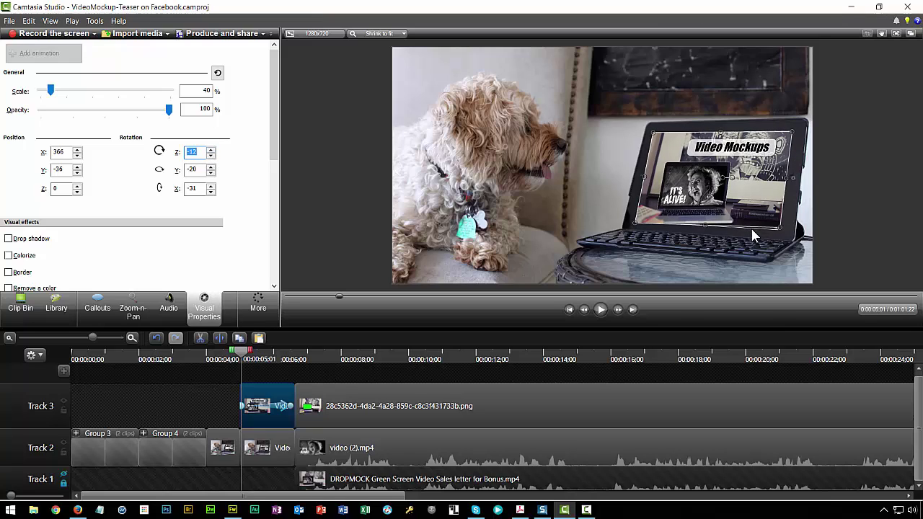
left_click(211, 173)
left_click(211, 173)
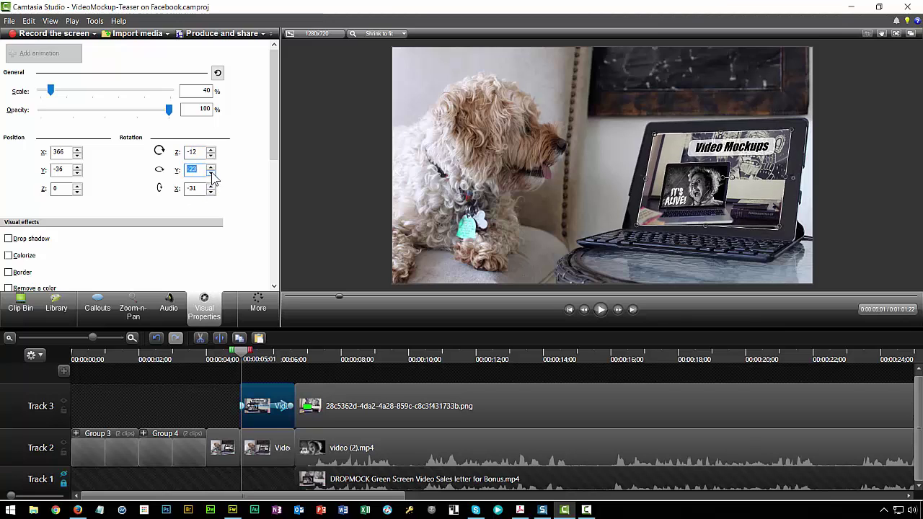
left_click(211, 168)
left_click(212, 168)
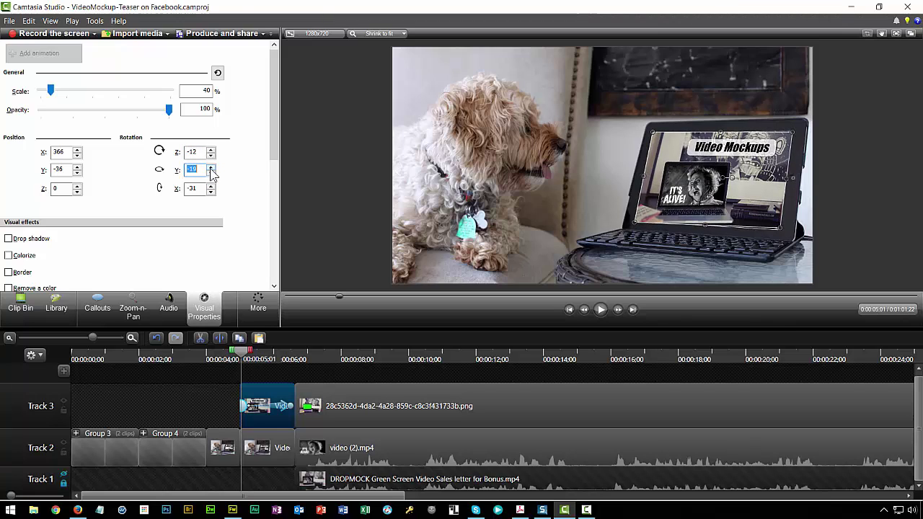
left_click(212, 169)
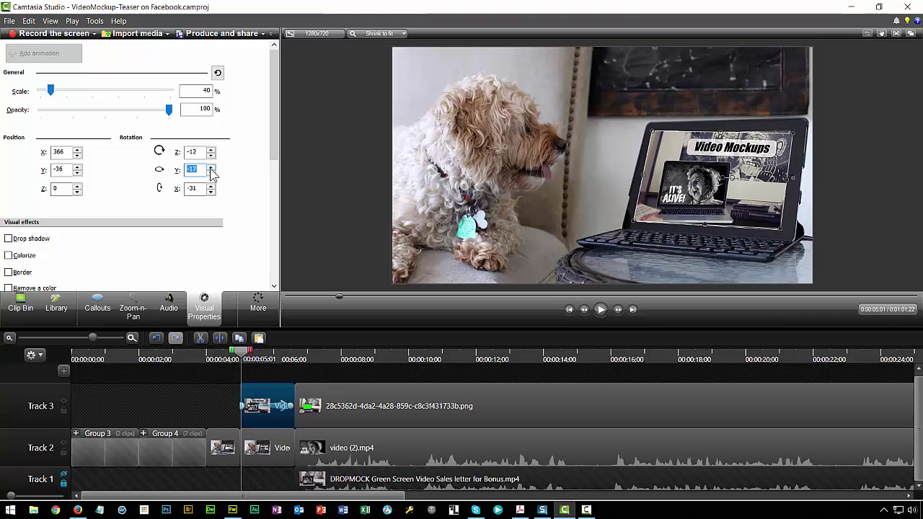
left_click(211, 173)
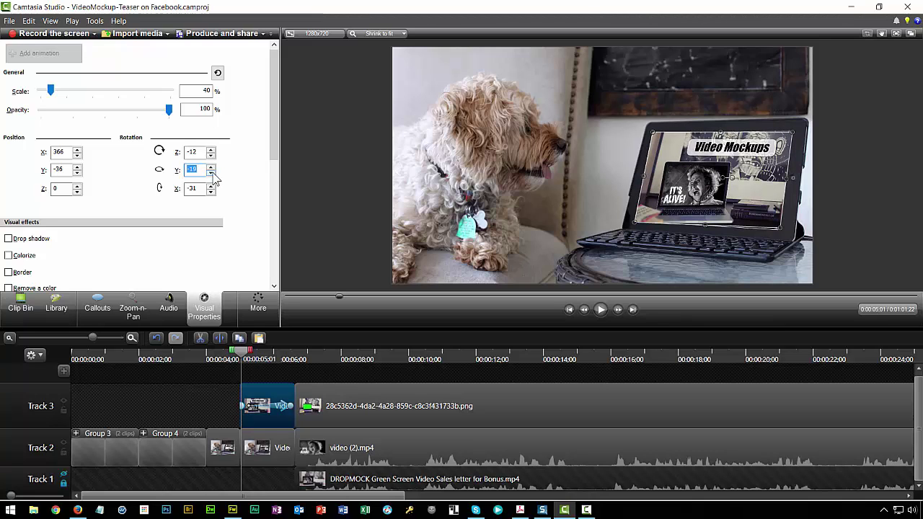
left_click(792, 132)
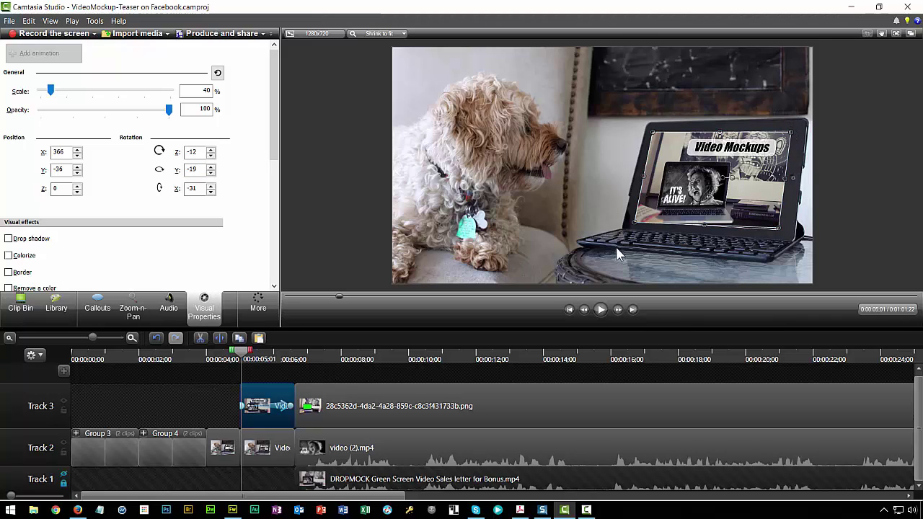
Nudge the image up, add Y rotation, and settle the X tilt at -27.
left_click(210, 193)
left_click(210, 185)
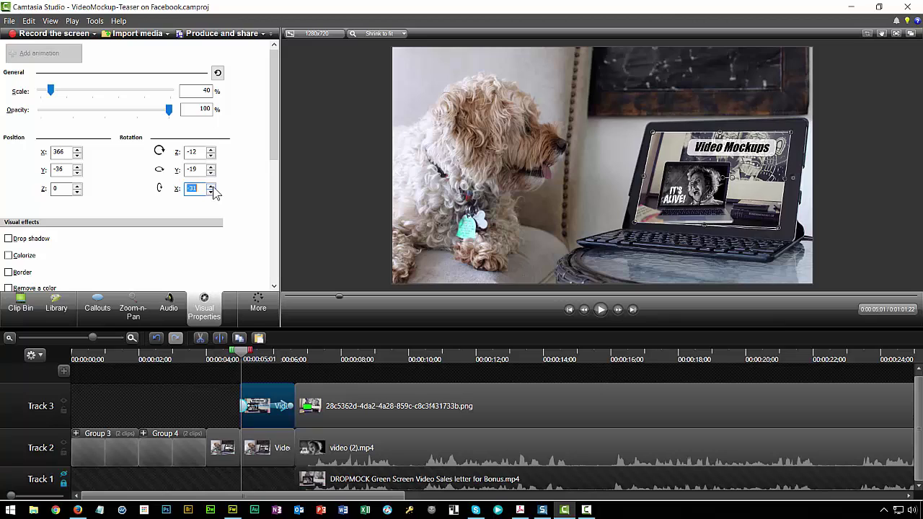
left_click(212, 185)
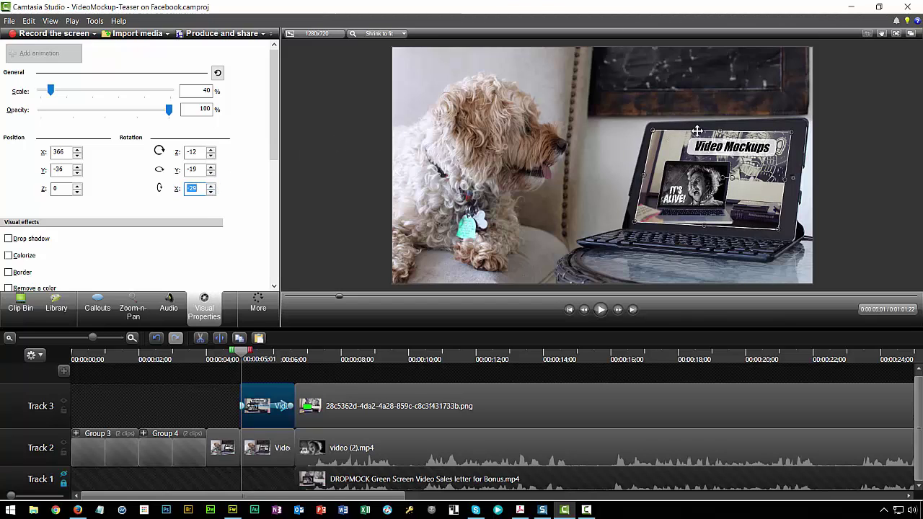
left_click_drag(721, 132, 721, 131)
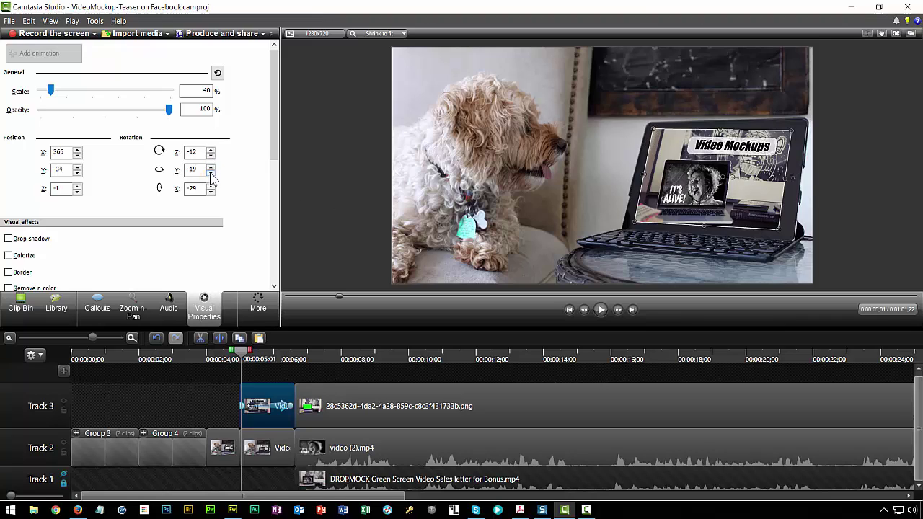
left_click(210, 174)
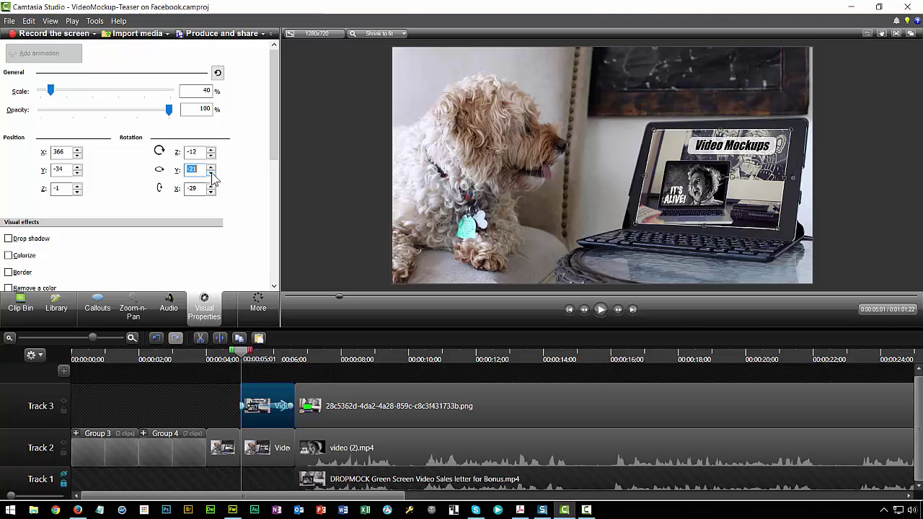
left_click(212, 175)
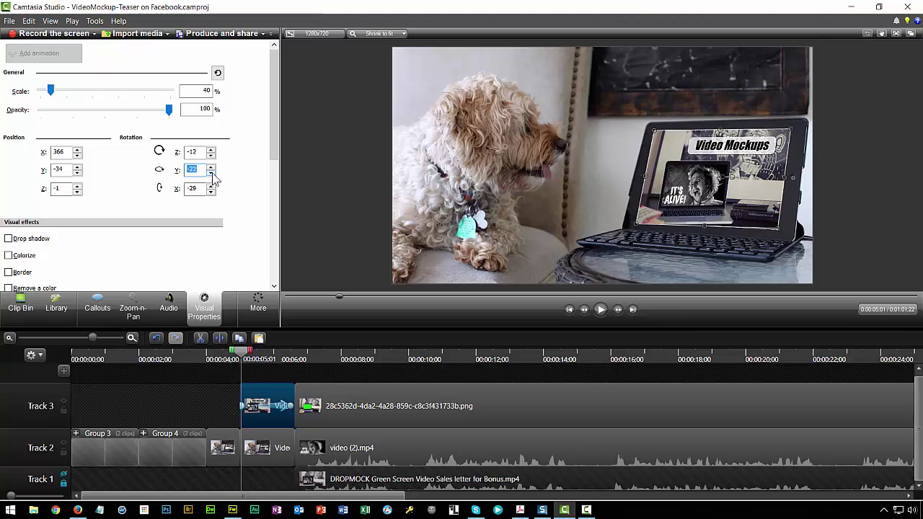
left_click(211, 191)
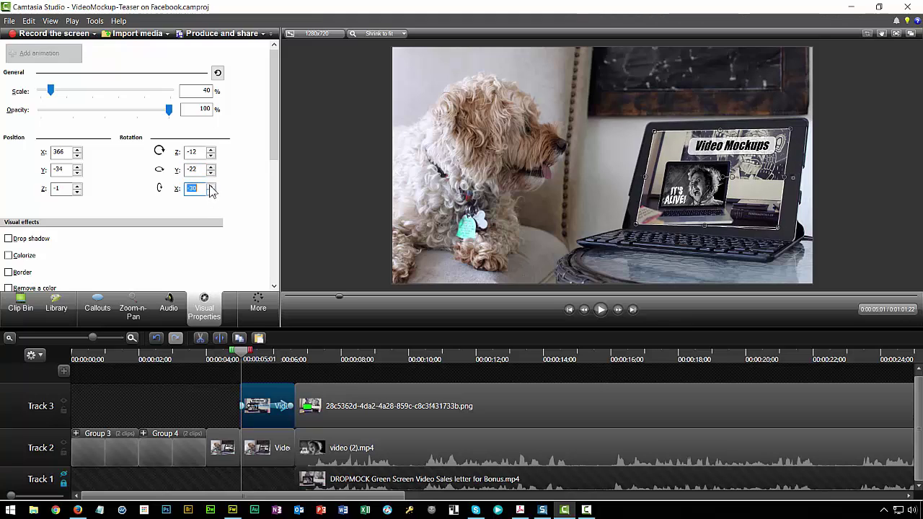
left_click(211, 186)
left_click(210, 186)
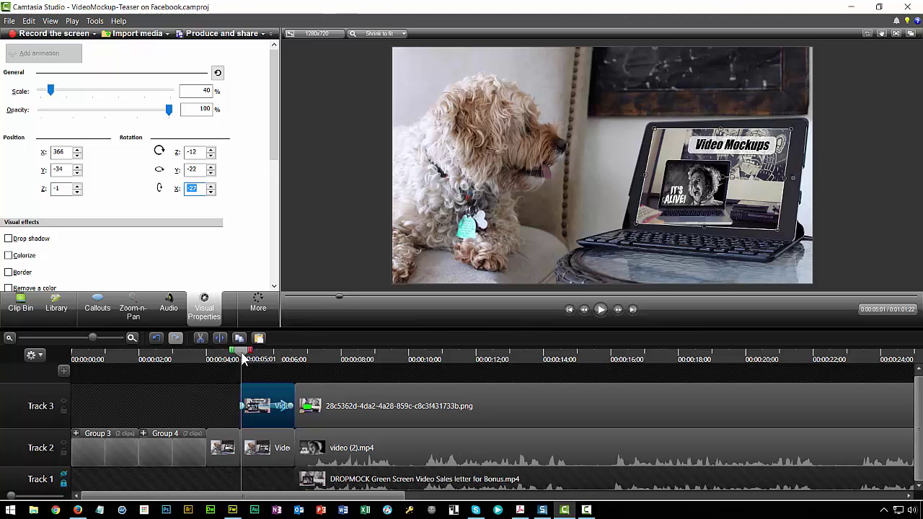
Jump to the end of the Track 3 zoom animation and show the Clip Bin media.
left_click_drag(244, 358, 285, 360)
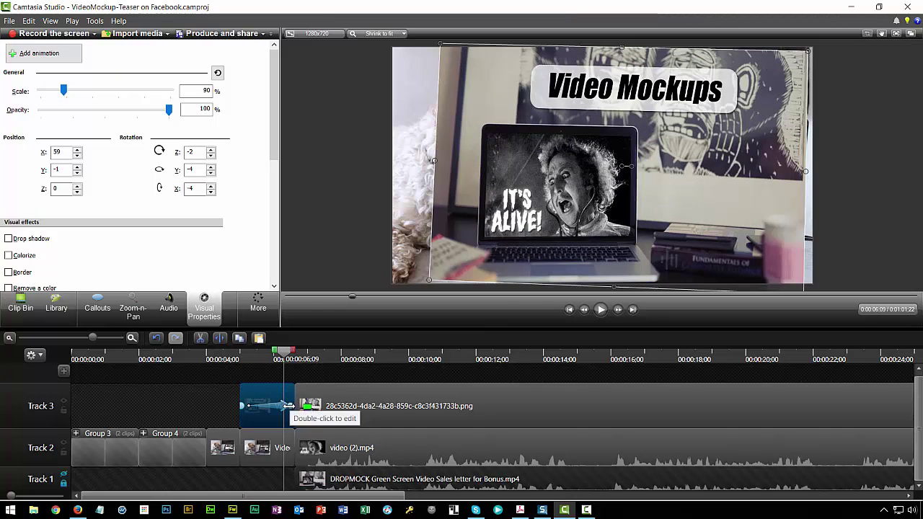
double_click(287, 406)
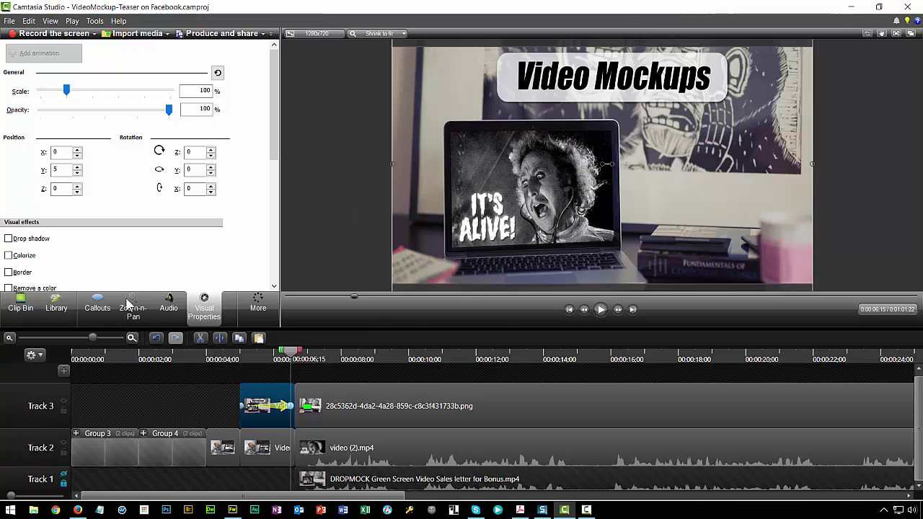
left_click(32, 310)
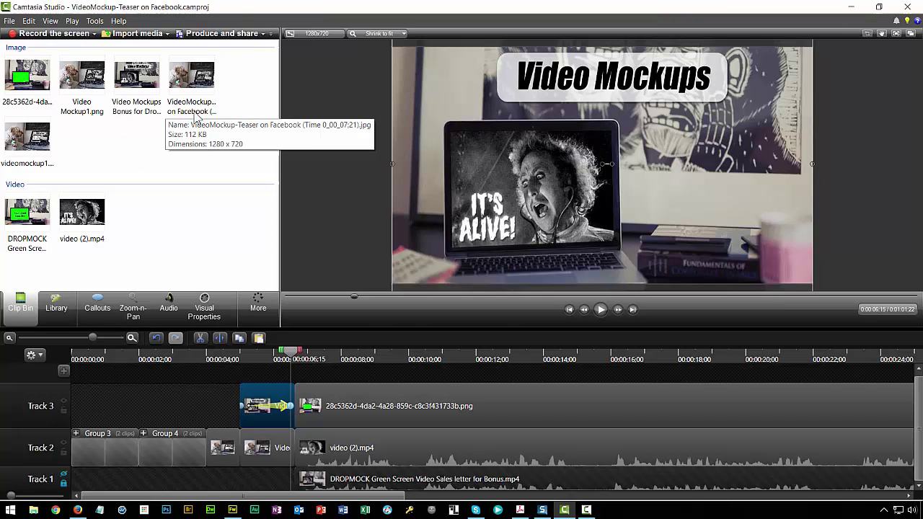
Select the Track 3 green-screen png at 0:07;01 and hide Track 2 so the screen shows black.
left_click(148, 84)
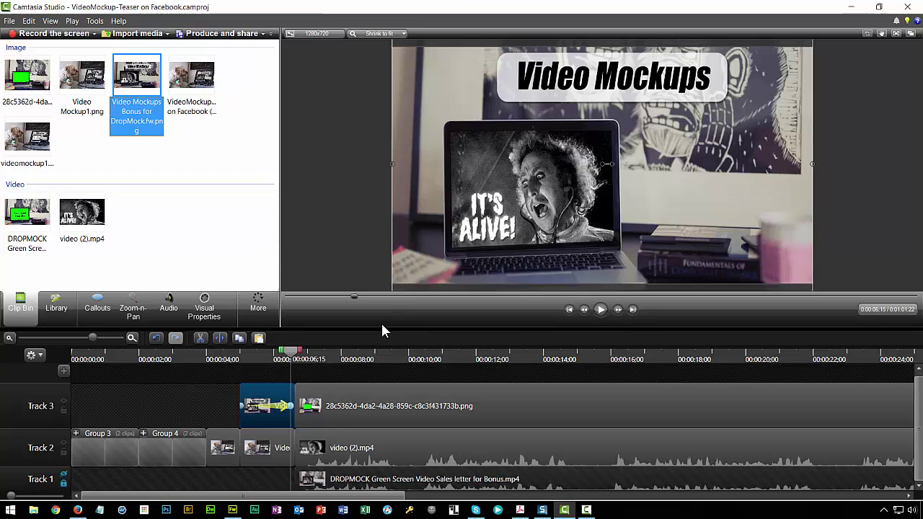
left_click(294, 359)
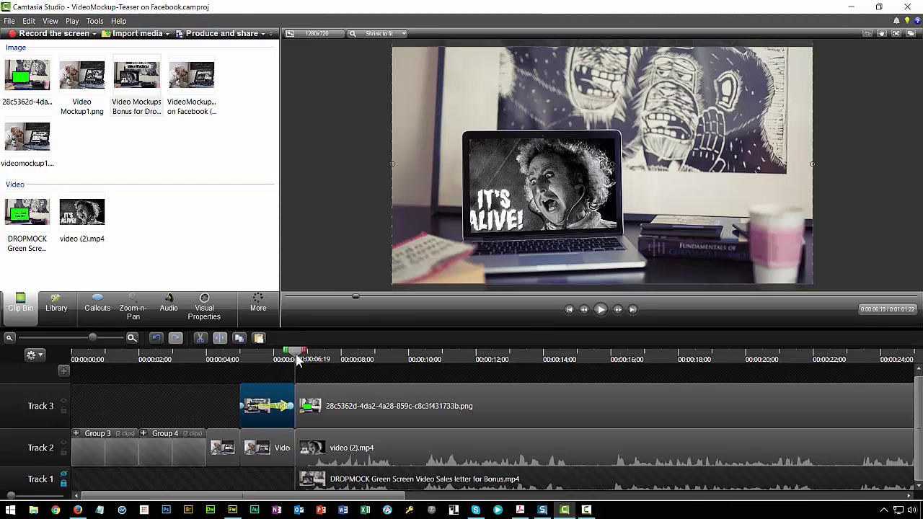
left_click(327, 400)
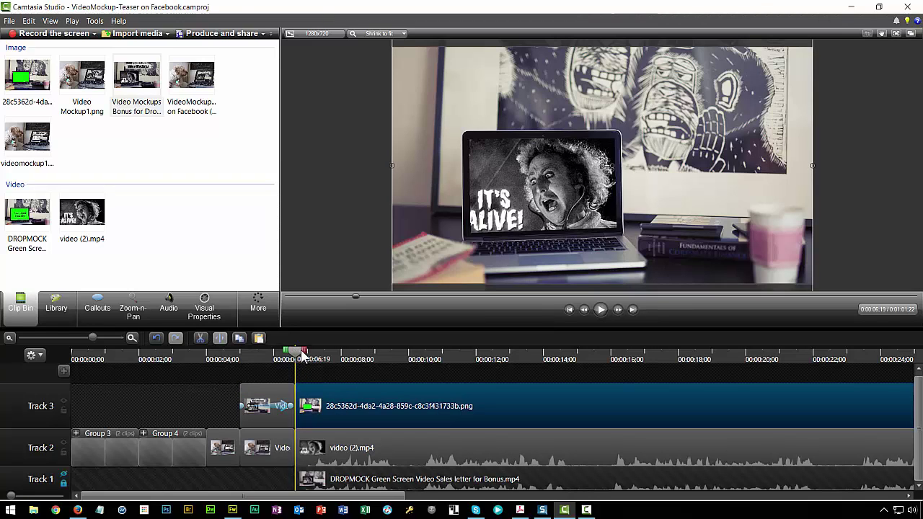
left_click_drag(293, 351, 310, 358)
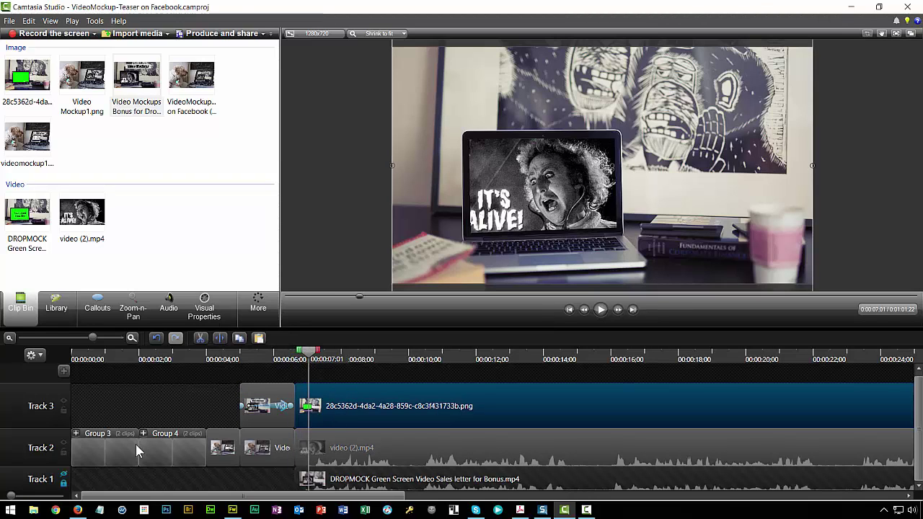
left_click(64, 442)
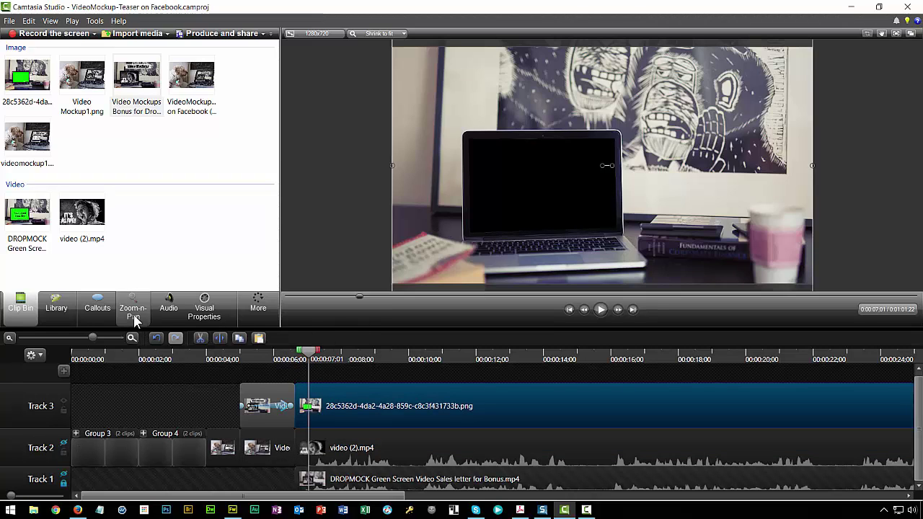
left_click(209, 314)
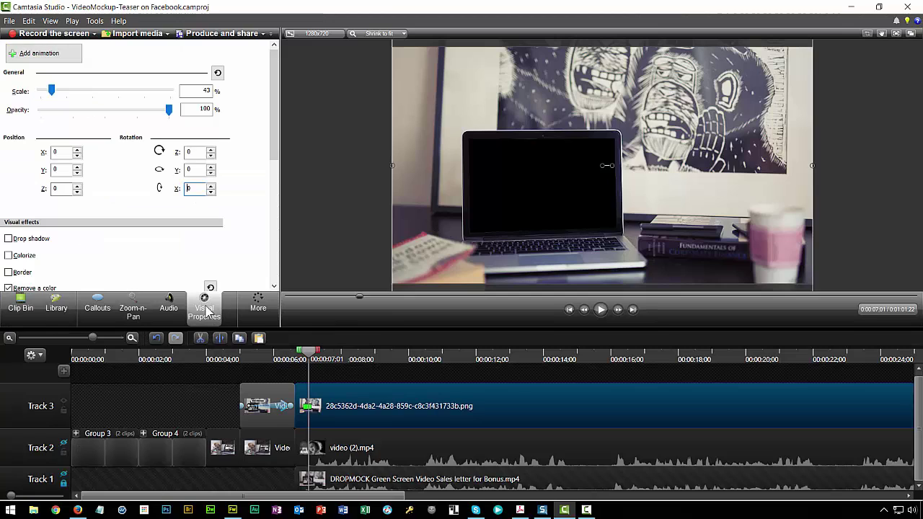
scroll(271, 155, "down", 1)
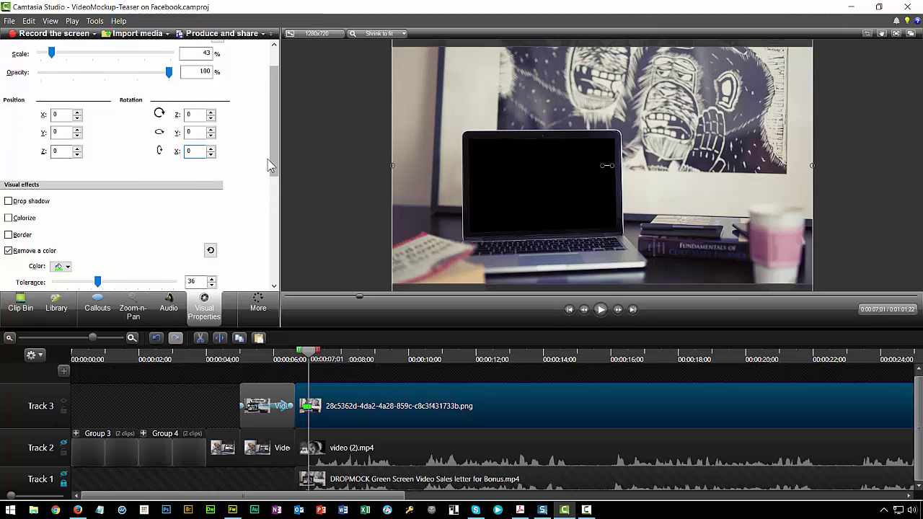
scroll(272, 165, "down", 1)
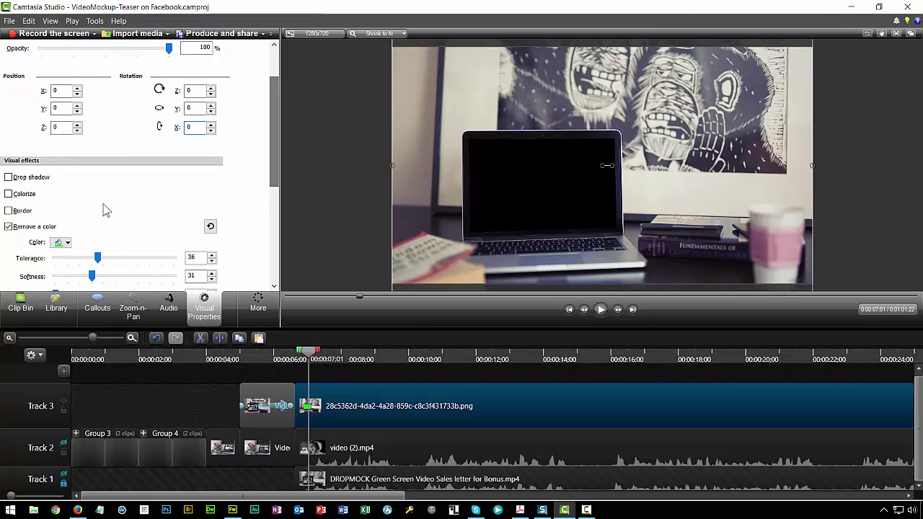
left_click(8, 228)
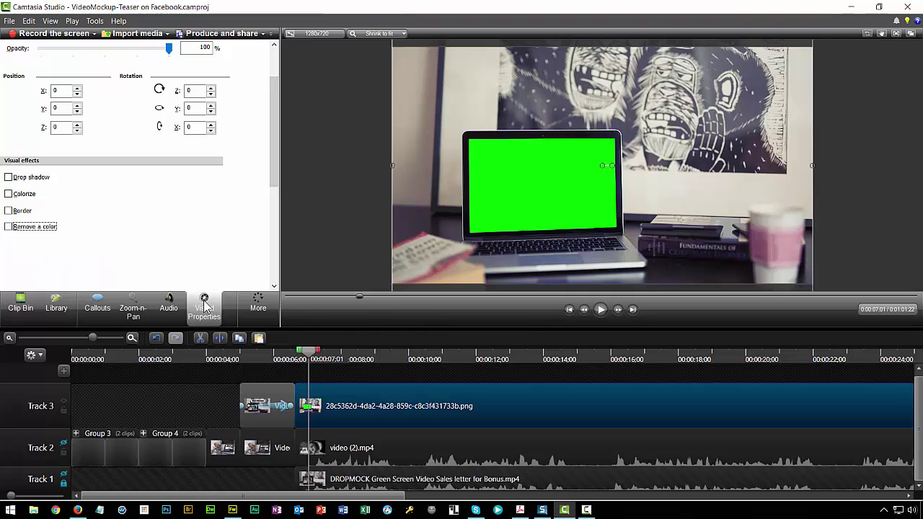
left_click(9, 227)
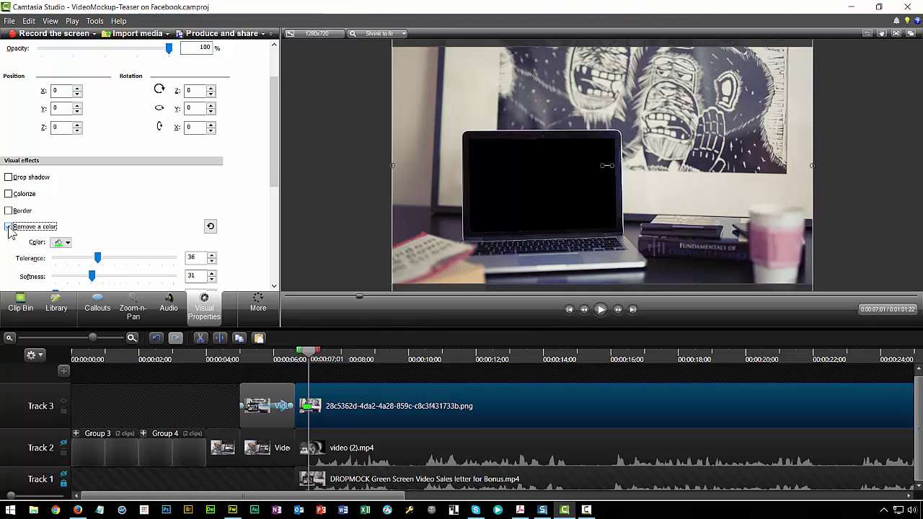
scroll(137, 249, "down", 1)
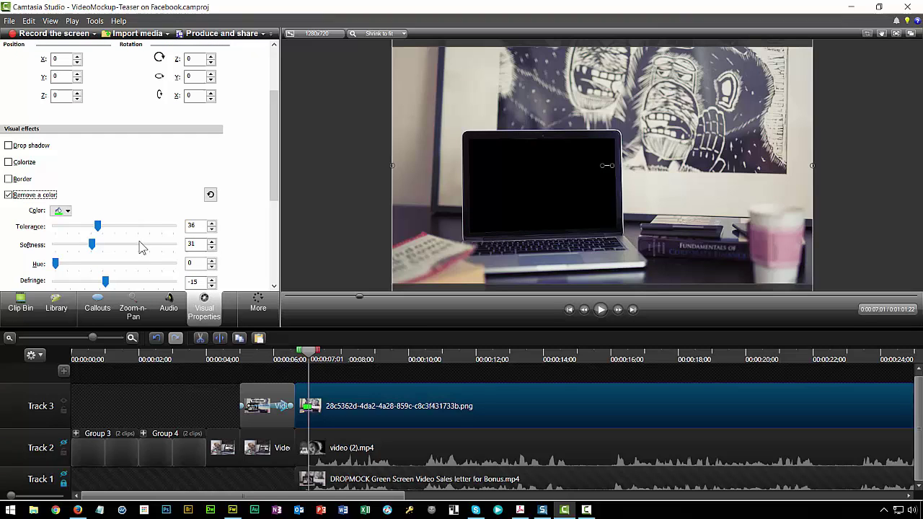
left_click(67, 211)
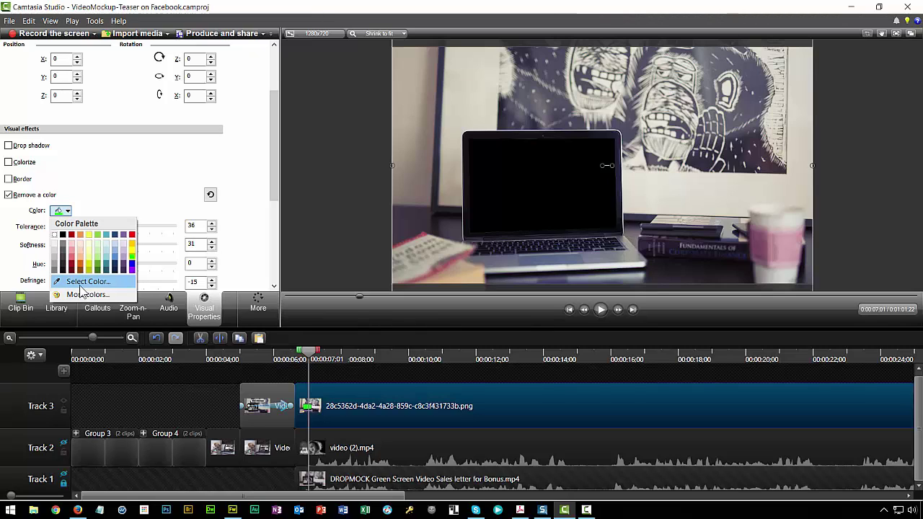
left_click(8, 200)
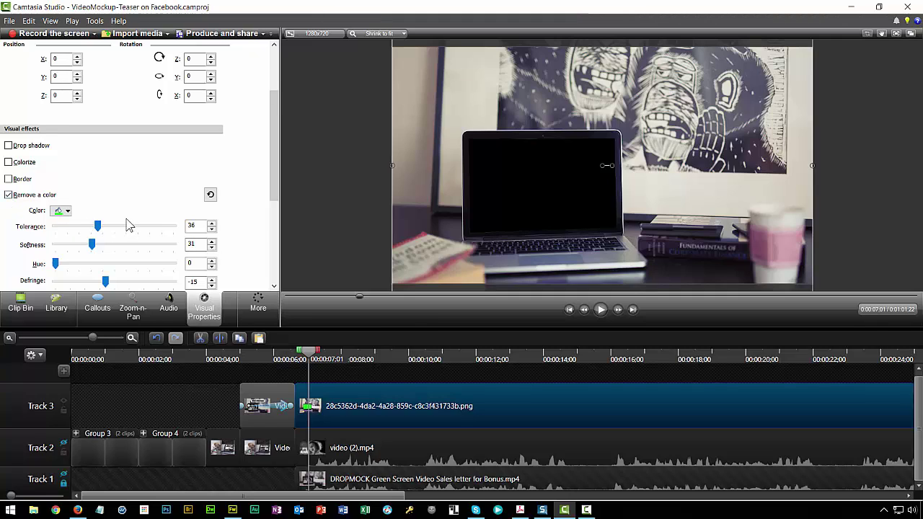
scroll(87, 209, "down", 1)
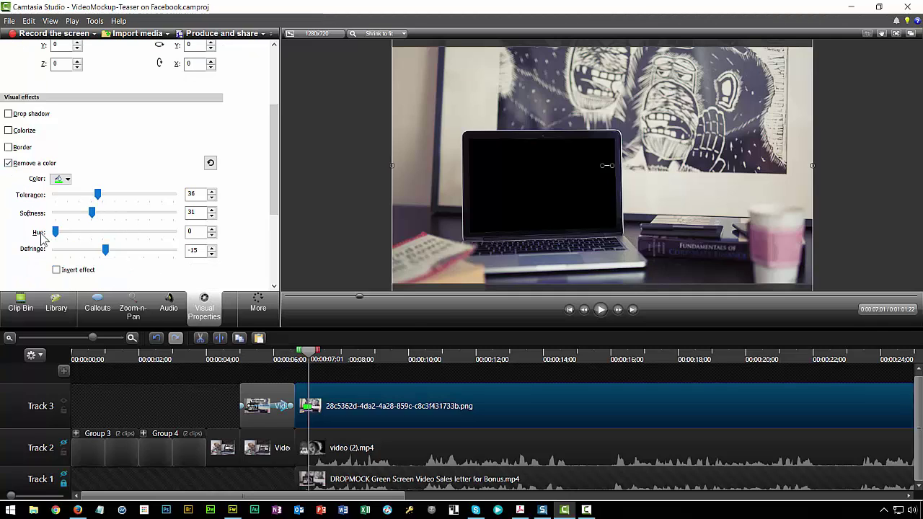
Toggle Invert on the Remove a color key several times to compare, leaving it off.
left_click(56, 270)
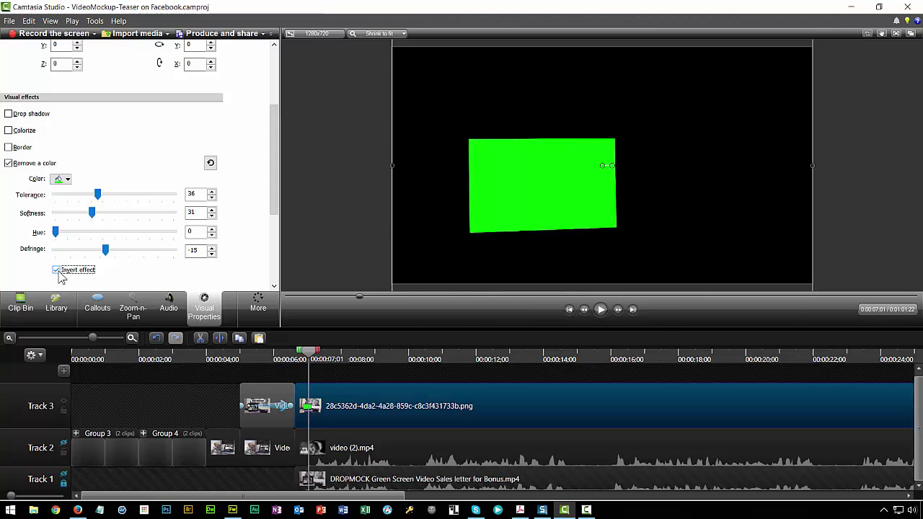
left_click(56, 270)
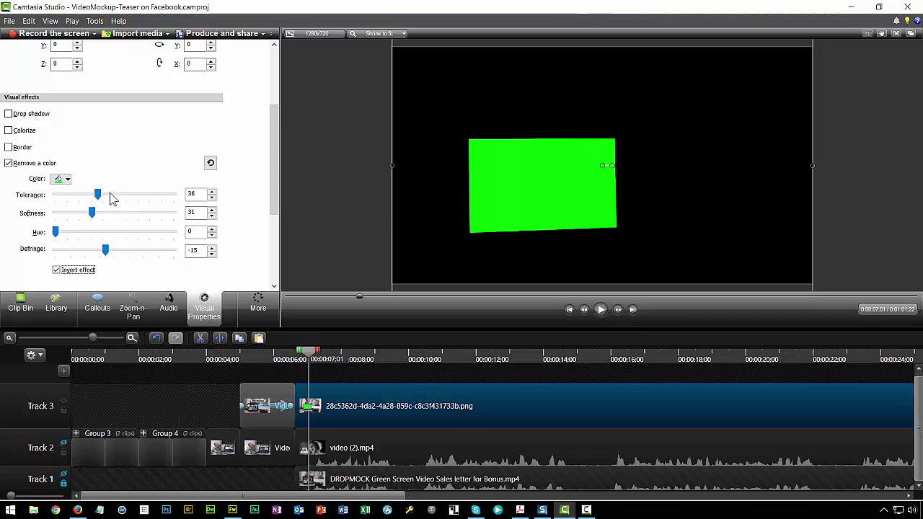
left_click(56, 275)
left_click(55, 275)
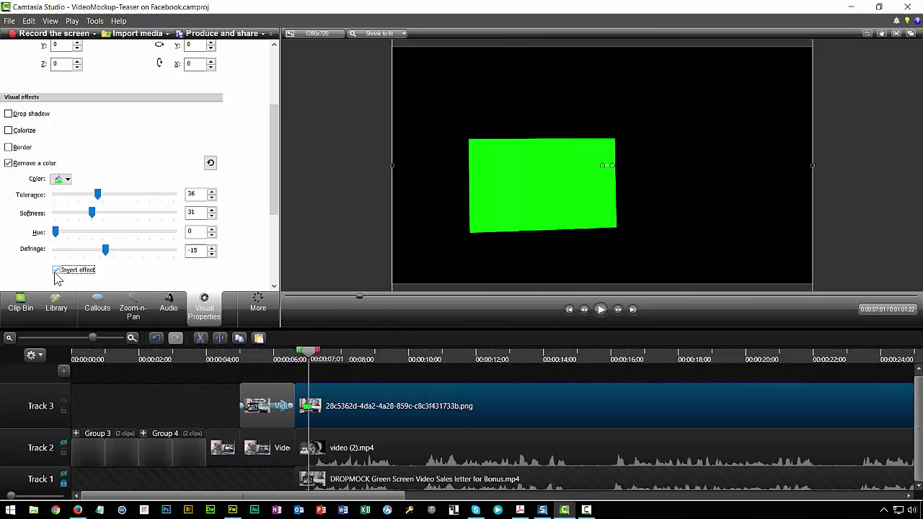
left_click(56, 272)
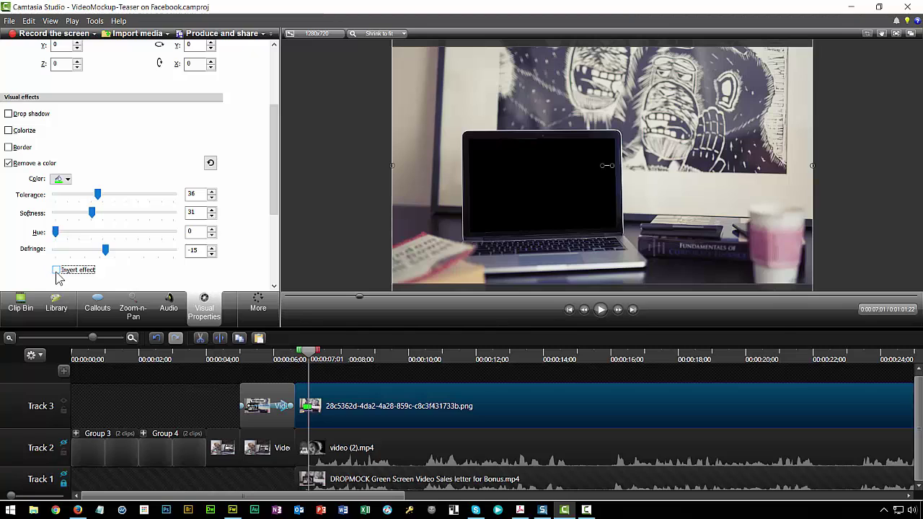
left_click(55, 272)
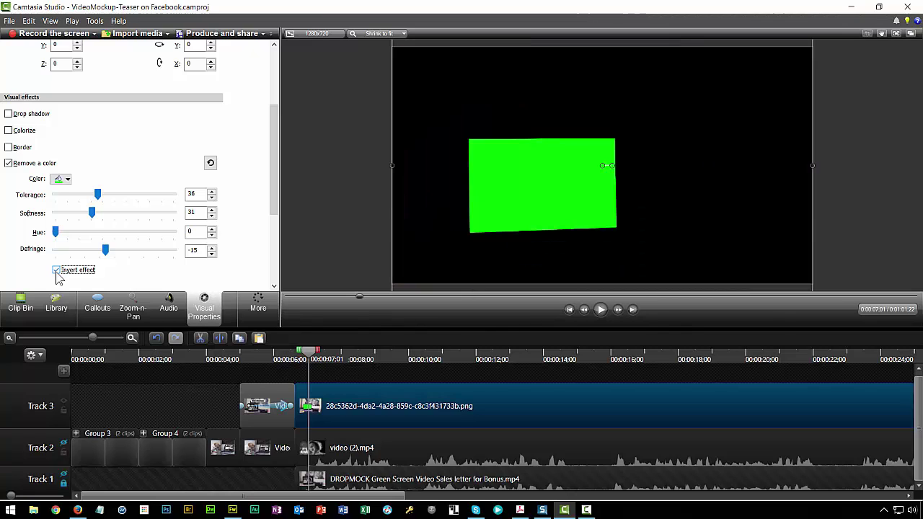
left_click(57, 272)
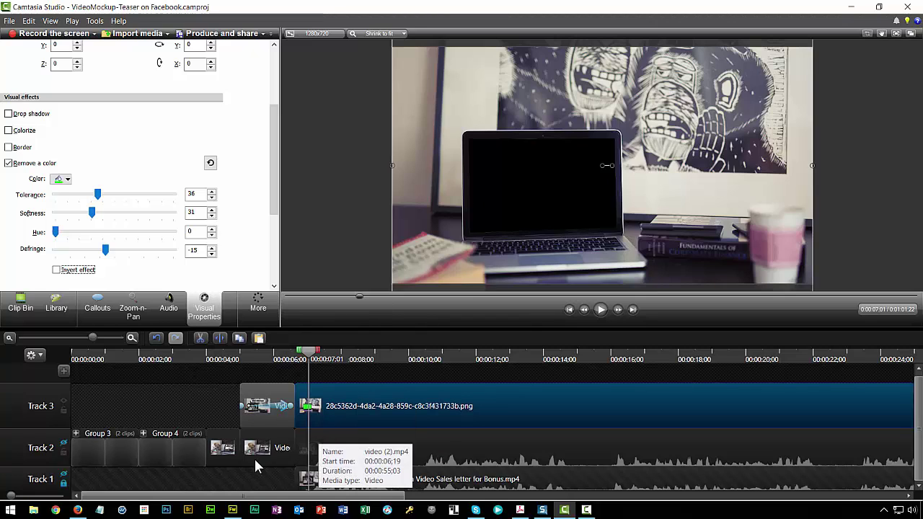
Re-enable Track 2, lock the Track 3 laptop overlay, and select video (2).mp4's properties.
left_click(63, 444)
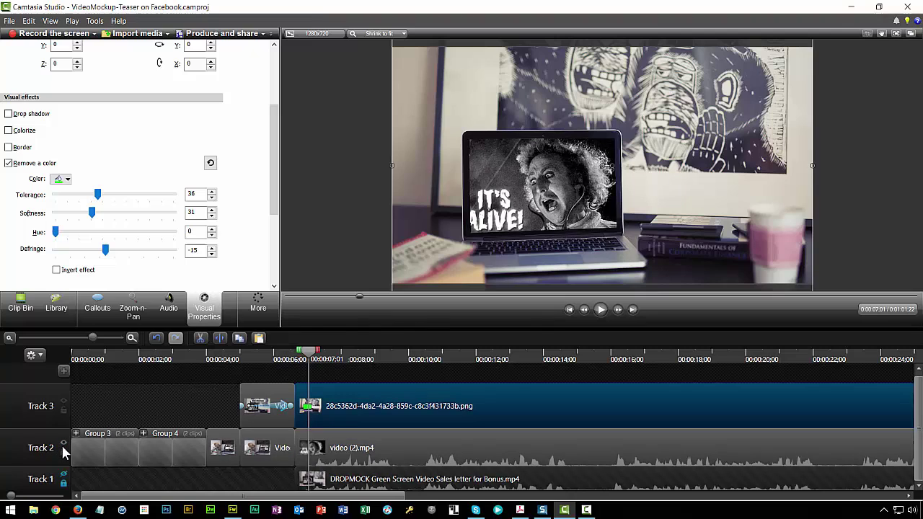
left_click(63, 443)
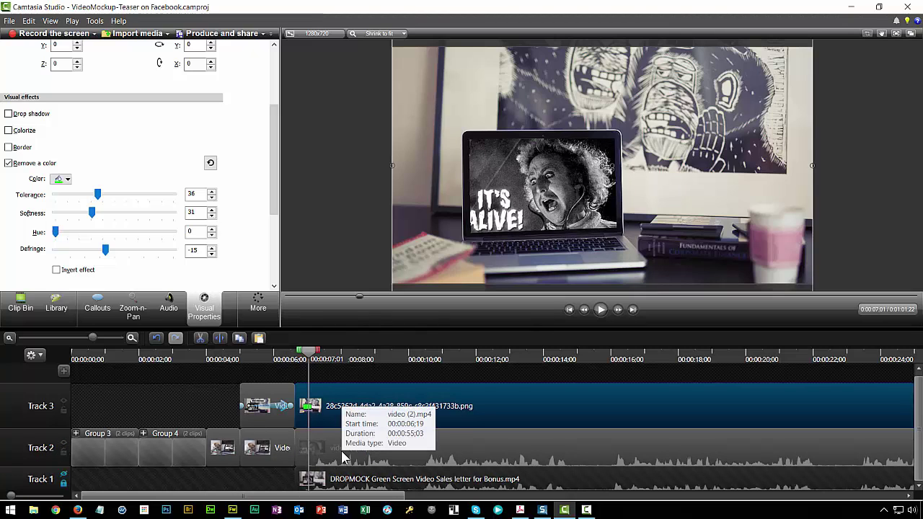
left_click(63, 443)
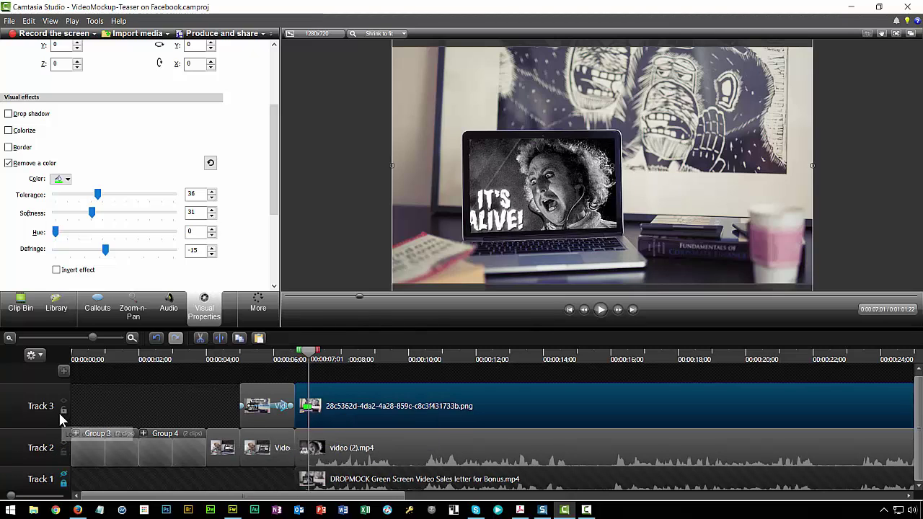
left_click(63, 409)
left_click(325, 445)
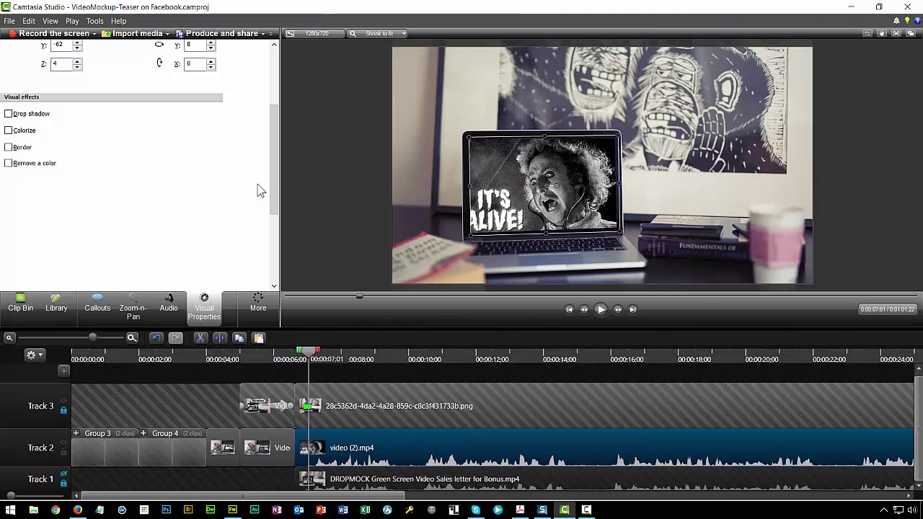
left_click_drag(274, 176, 274, 129)
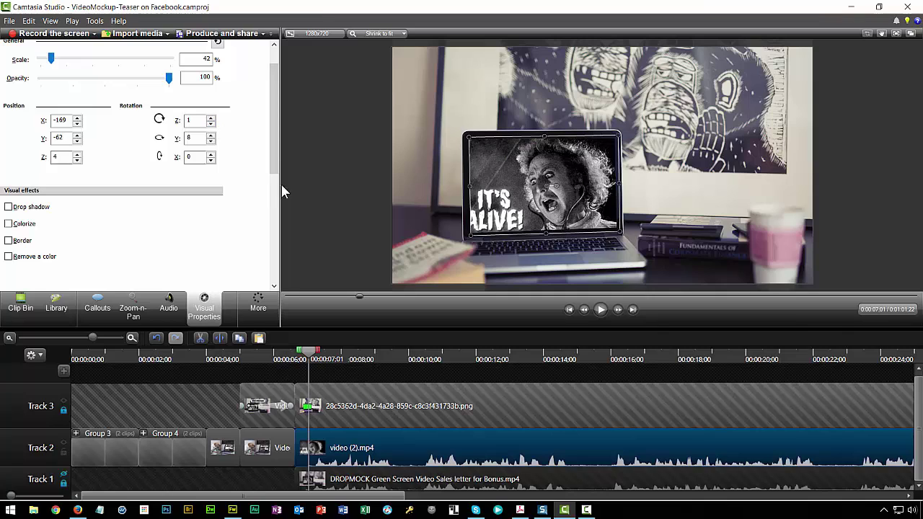
Set the video's Z rotation to 0 and enlarge it to fill the scene.
double_click(191, 121)
type("0")
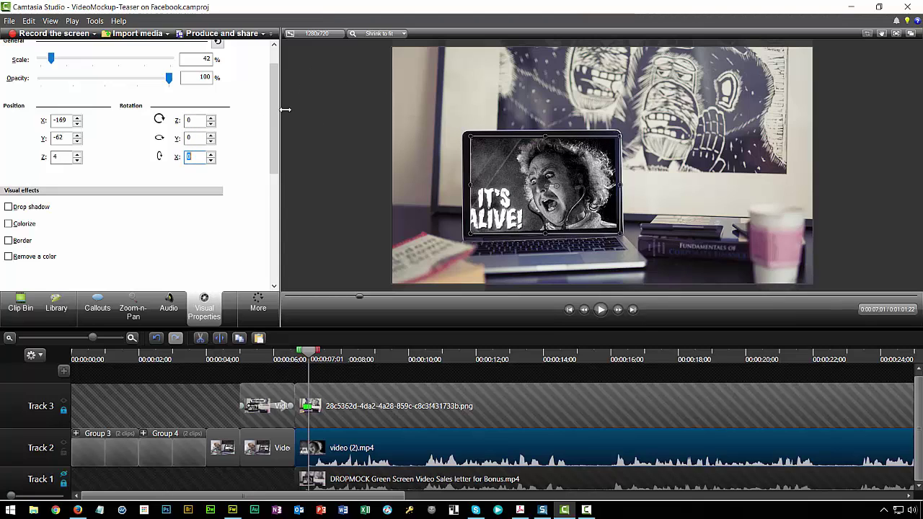
left_click_drag(504, 157, 426, 73)
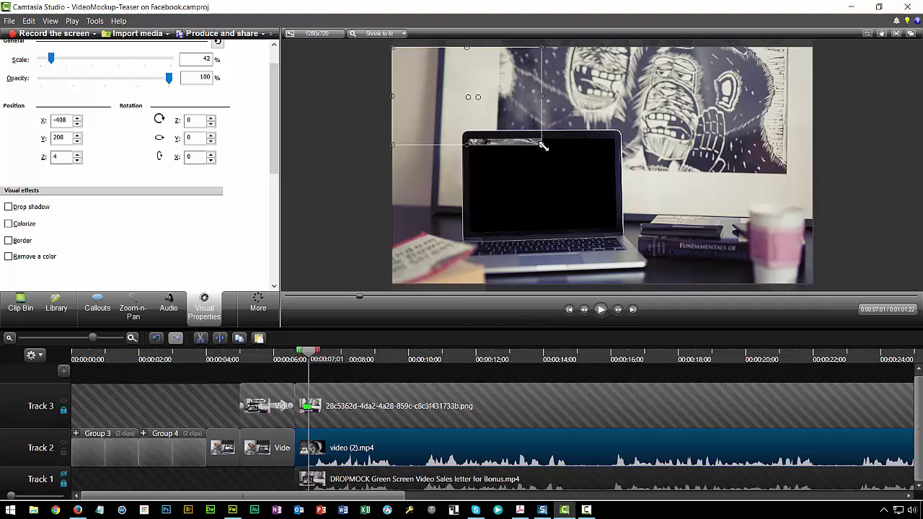
mouse_move(542, 144)
left_mouse_down()
mouse_move(760, 233)
mouse_move(749, 219)
left_mouse_up()
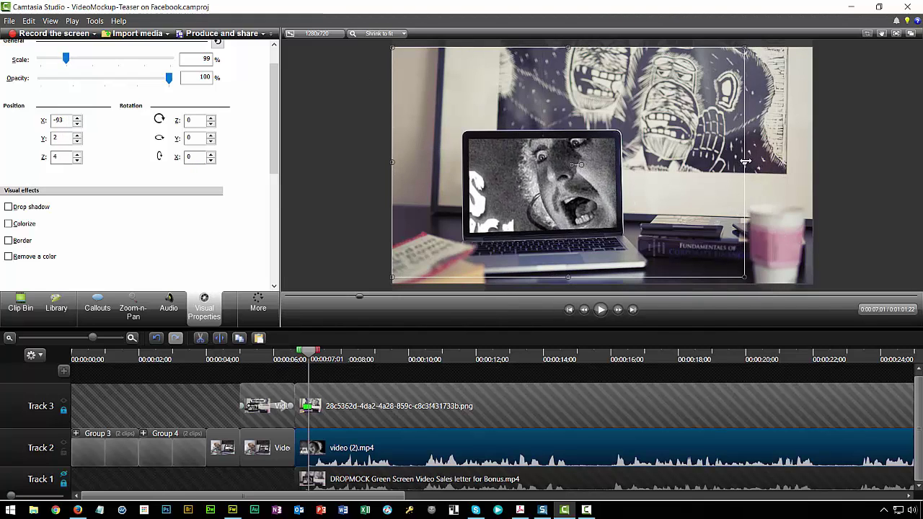
left_click_drag(744, 161, 780, 162)
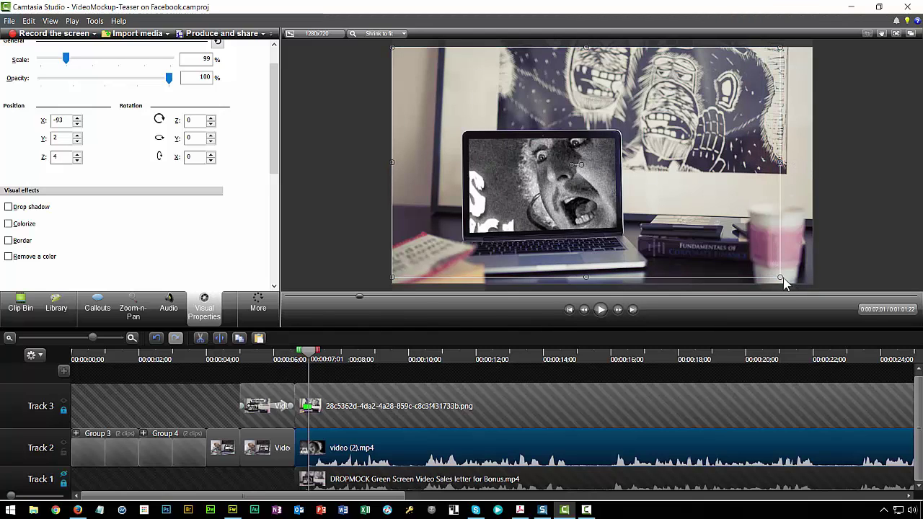
left_click_drag(780, 276, 810, 264)
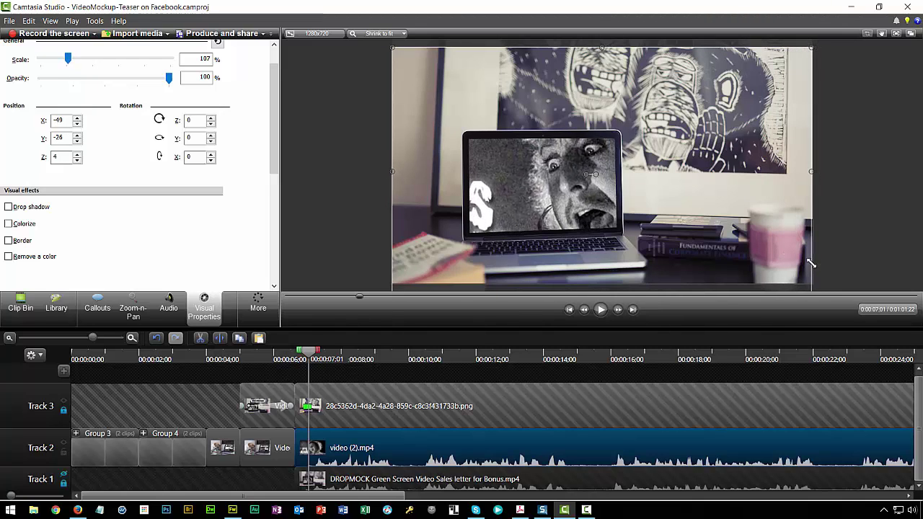
Restore the clip's default visual settings and toggle Track 3 off and on to check the full video.
scroll(238, 184, "up", 2)
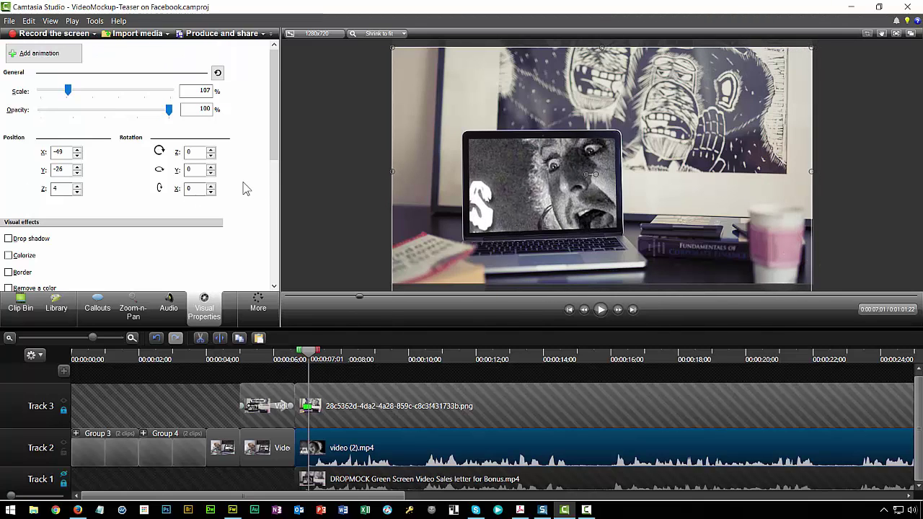
left_click(218, 74)
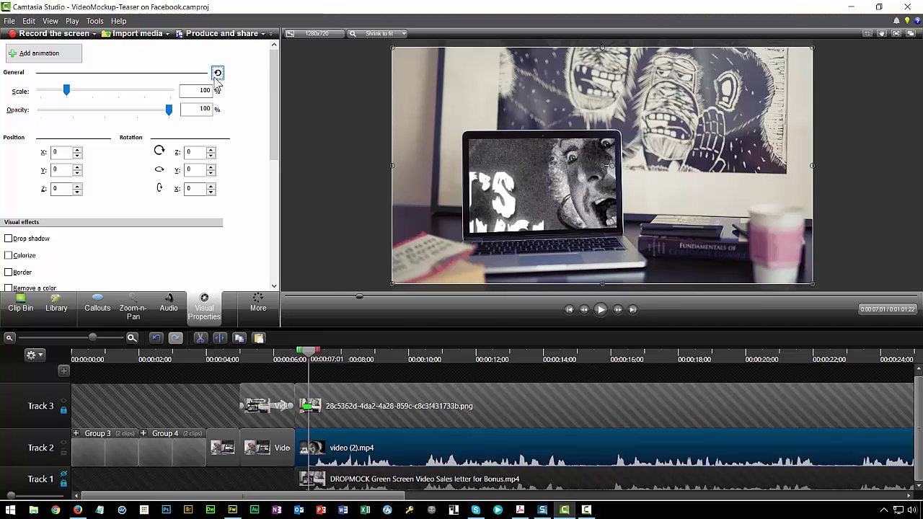
left_click(349, 153)
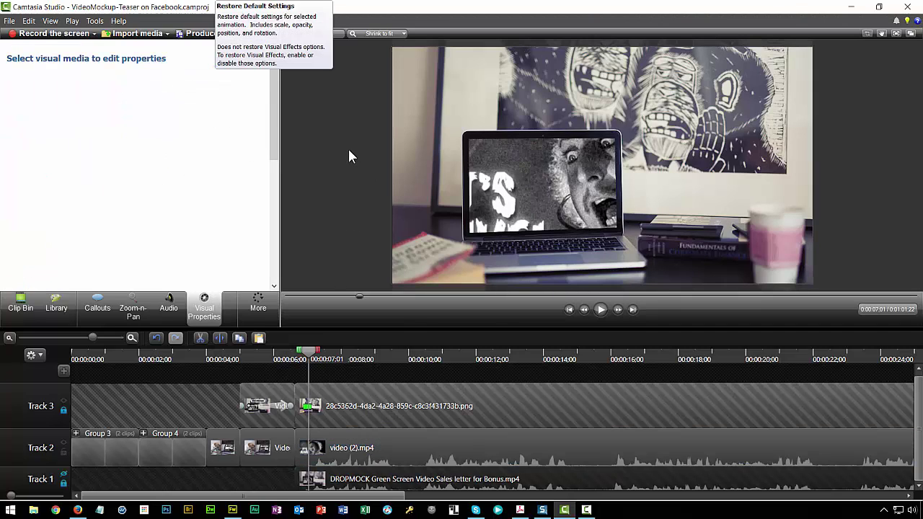
left_click(402, 443)
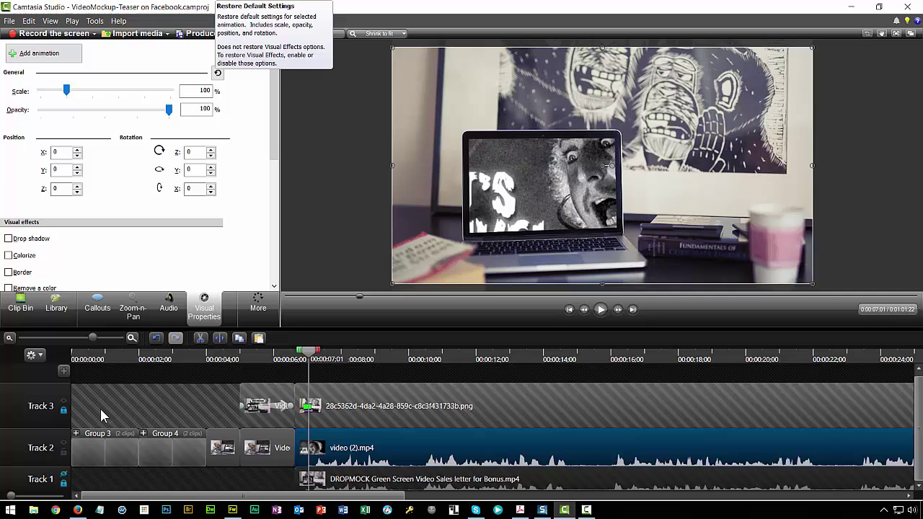
left_click(63, 404)
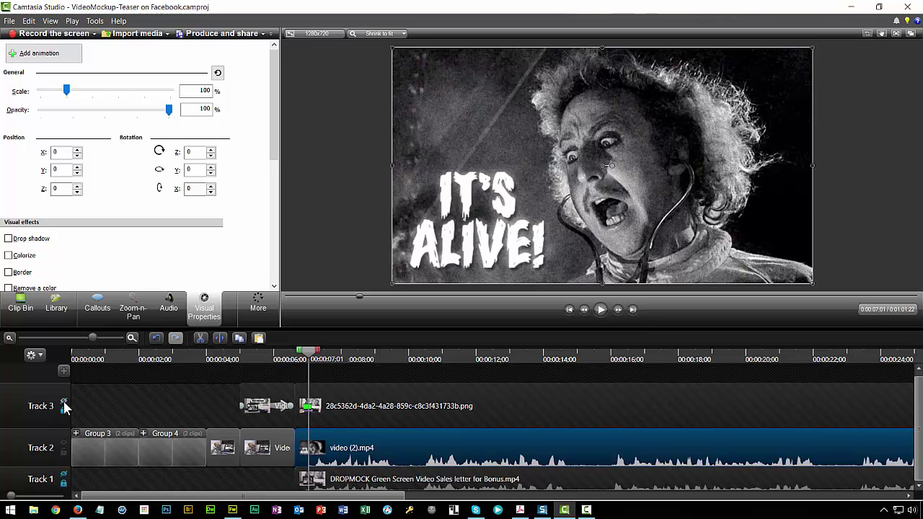
left_click(63, 404)
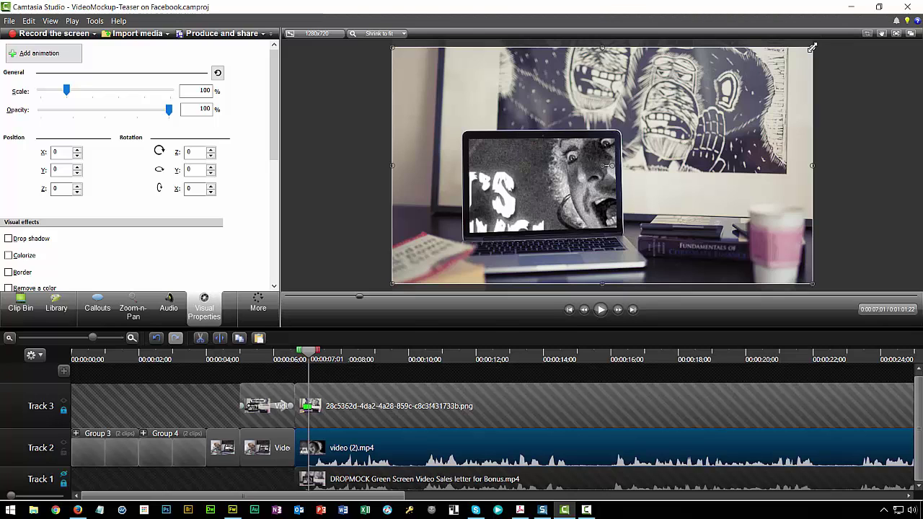
Shrink the screen video to about 41%, tilt it one degree, and place it on the laptop screen.
left_click_drag(812, 48, 441, 192)
left_click_drag(449, 231, 522, 186)
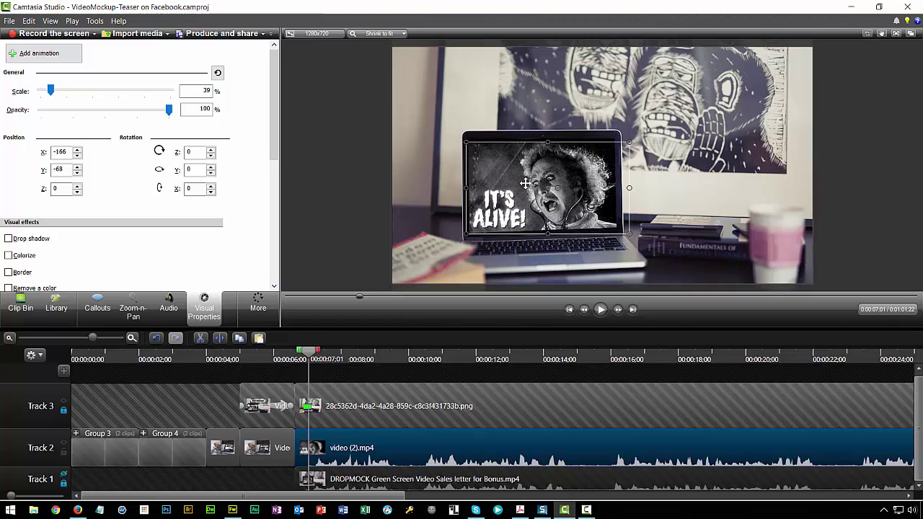
left_click_drag(629, 143, 634, 137)
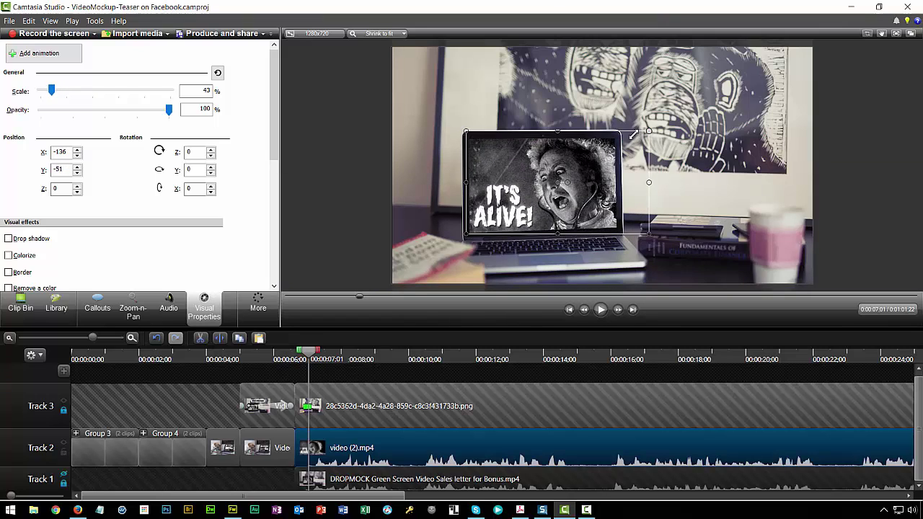
left_click_drag(633, 134, 626, 138)
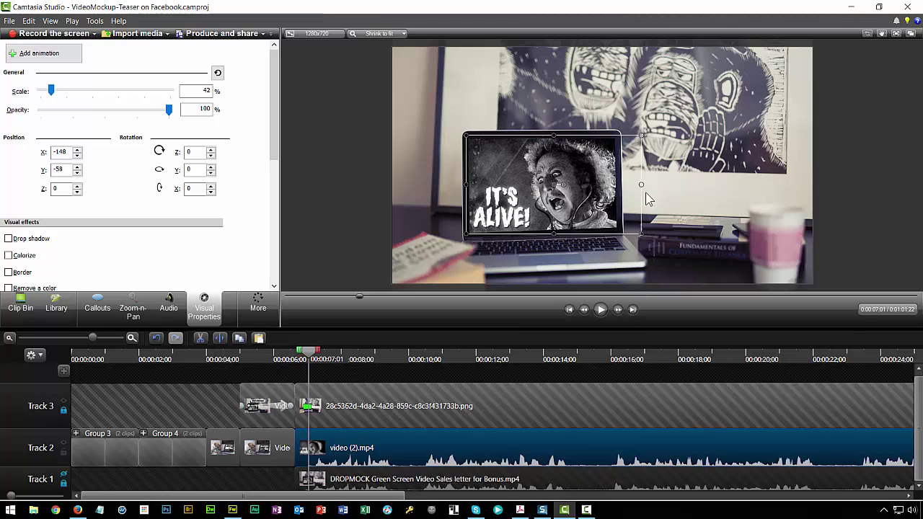
left_click(210, 151)
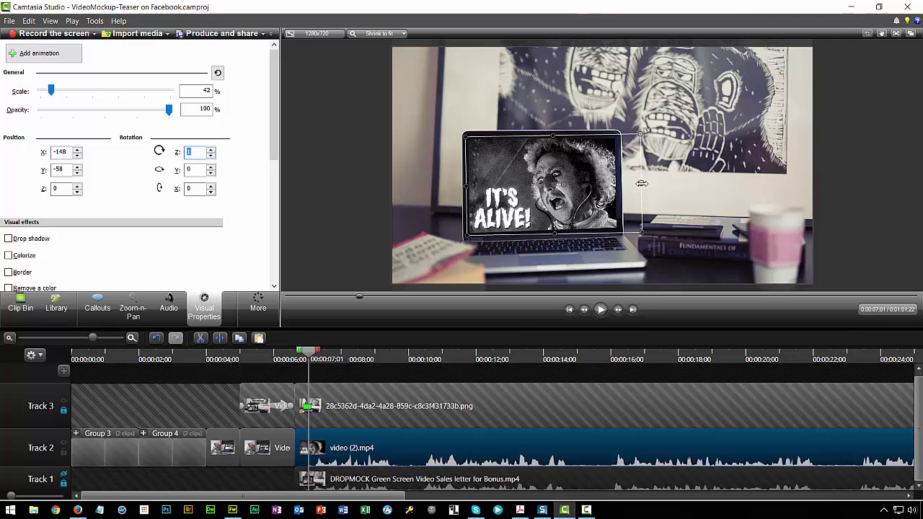
left_click_drag(597, 189, 592, 188)
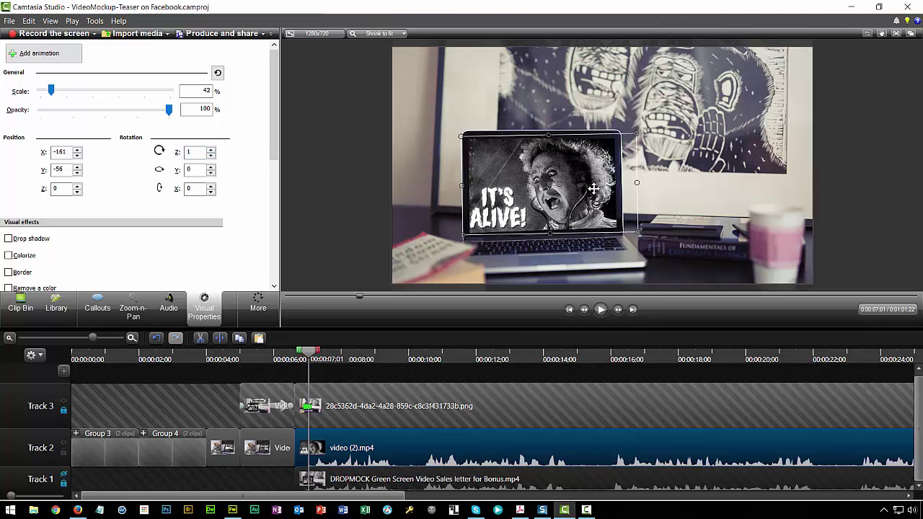
left_click_drag(637, 230, 602, 215)
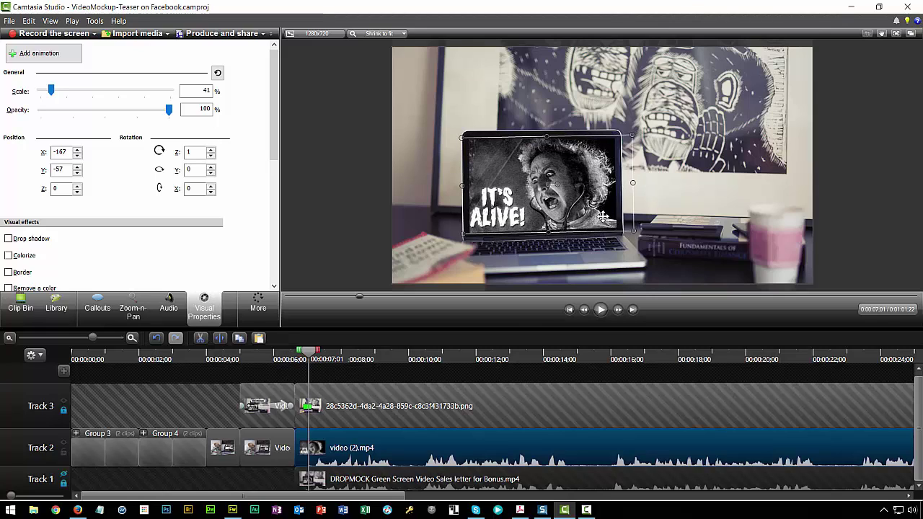
Nudge the video right and down to Position X -175, Y -57, checking later frames.
mouse_move(309, 351)
left_mouse_down()
mouse_move(604, 386)
mouse_move(513, 376)
left_mouse_up()
left_click_drag(554, 205, 549, 206)
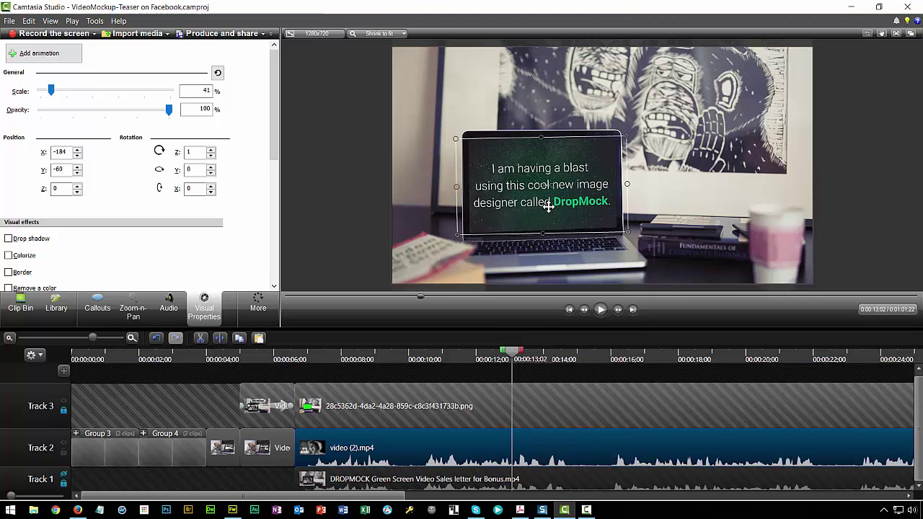
mouse_move(513, 352)
left_mouse_down()
mouse_move(843, 362)
mouse_move(400, 338)
mouse_move(316, 325)
left_mouse_up()
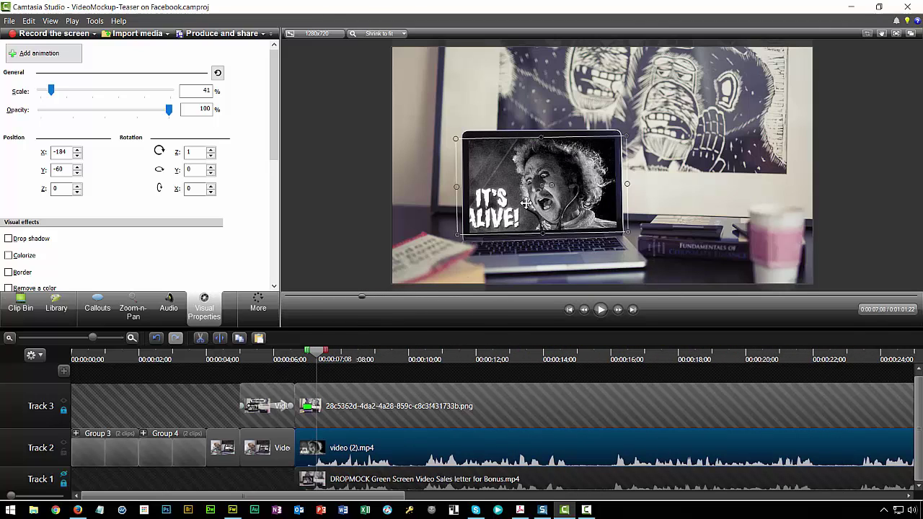
left_click_drag(546, 178, 548, 180)
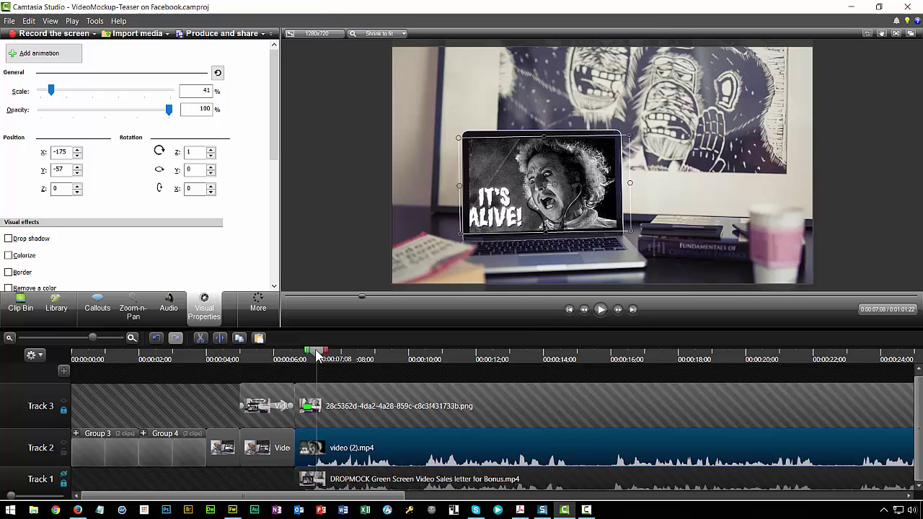
mouse_move(317, 354)
left_mouse_down()
mouse_move(303, 359)
mouse_move(665, 361)
mouse_move(418, 355)
left_mouse_up()
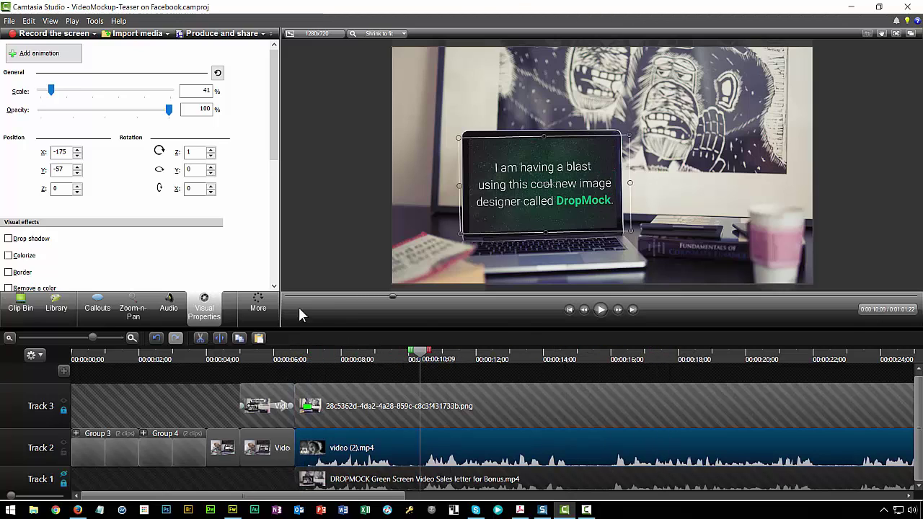
left_click(265, 36)
left_click(233, 42)
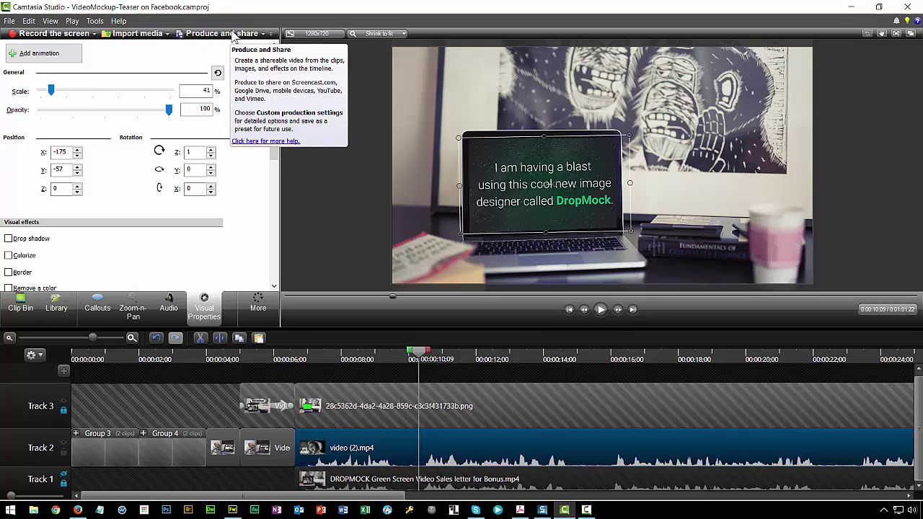
left_click(231, 40)
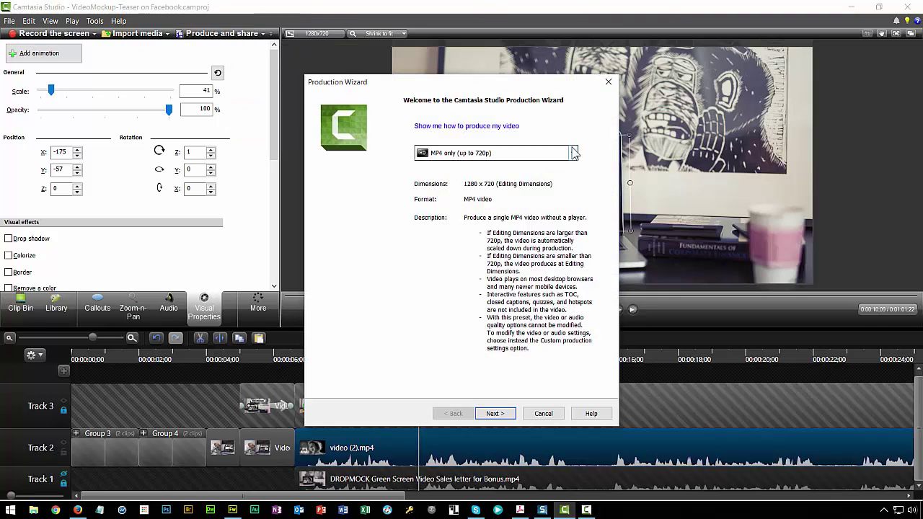
left_click(497, 153)
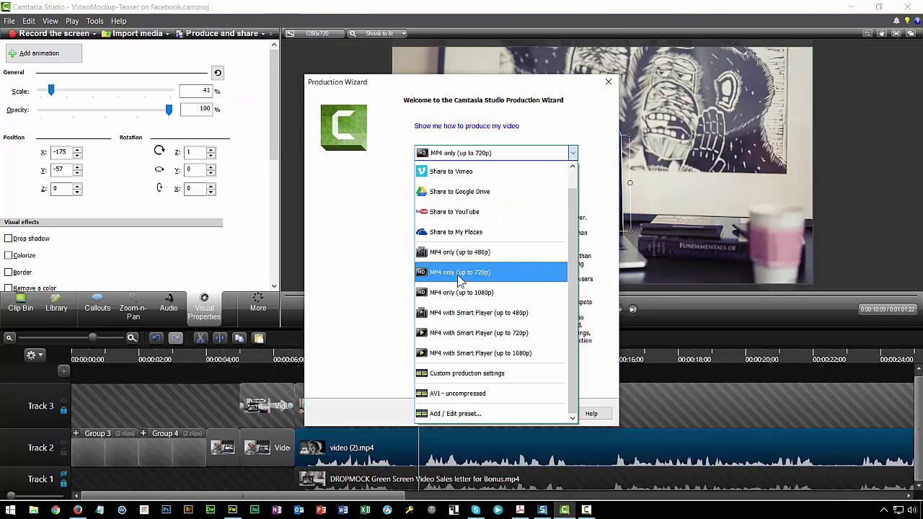
left_click(317, 50)
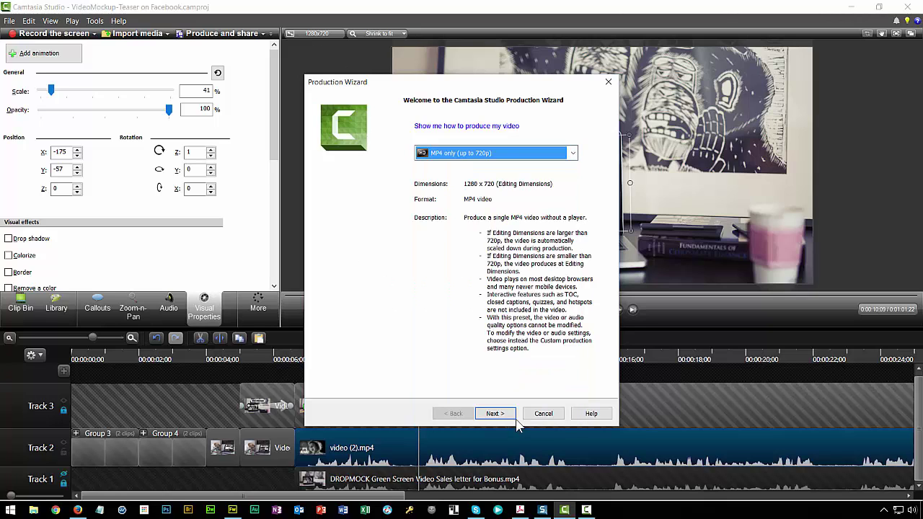
left_click(543, 414)
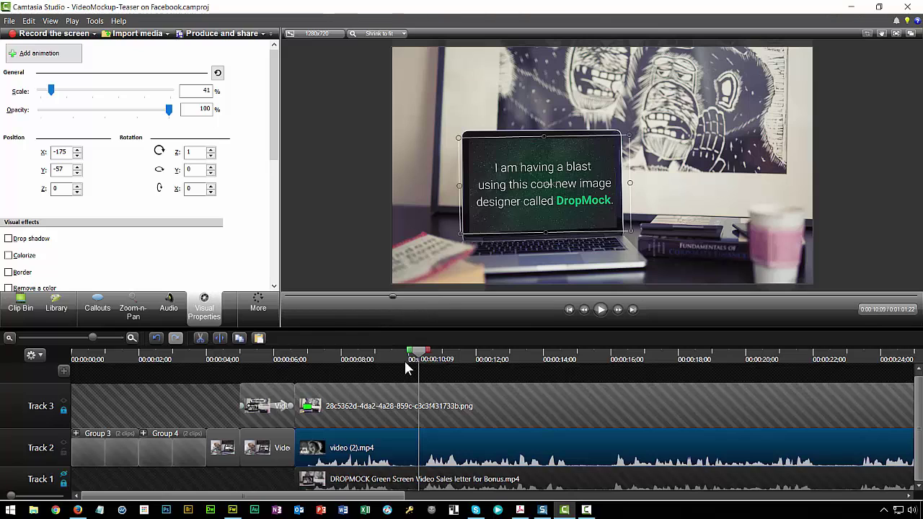
Hide Track 2's screen video, then unlock Track 3, toggling its visibility off and back on.
left_click(376, 406)
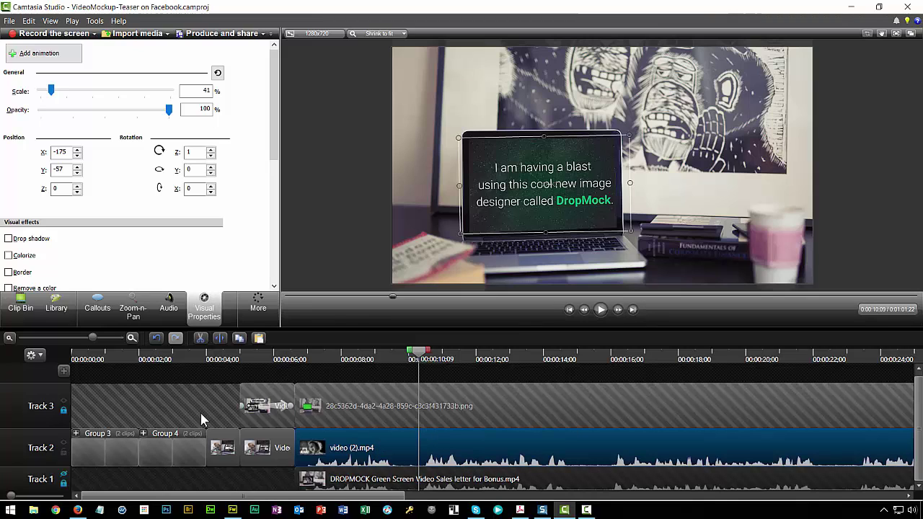
left_click(62, 443)
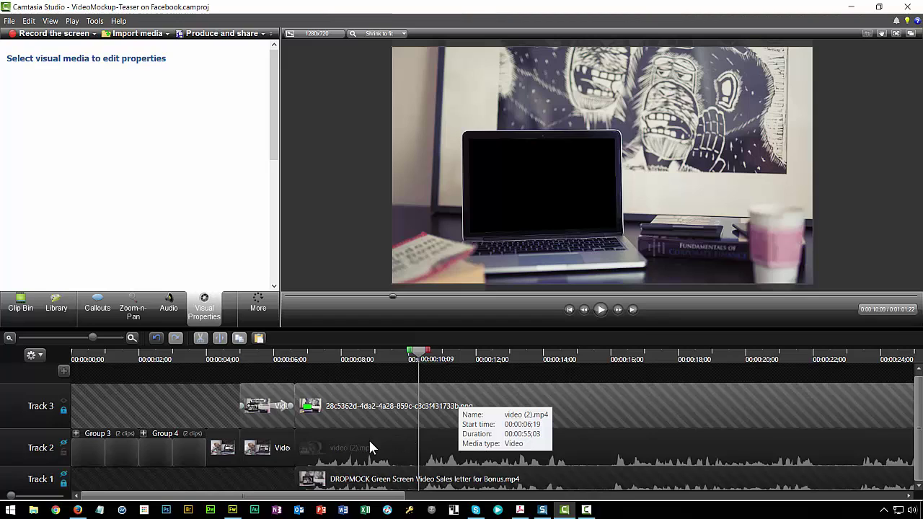
left_click(352, 404)
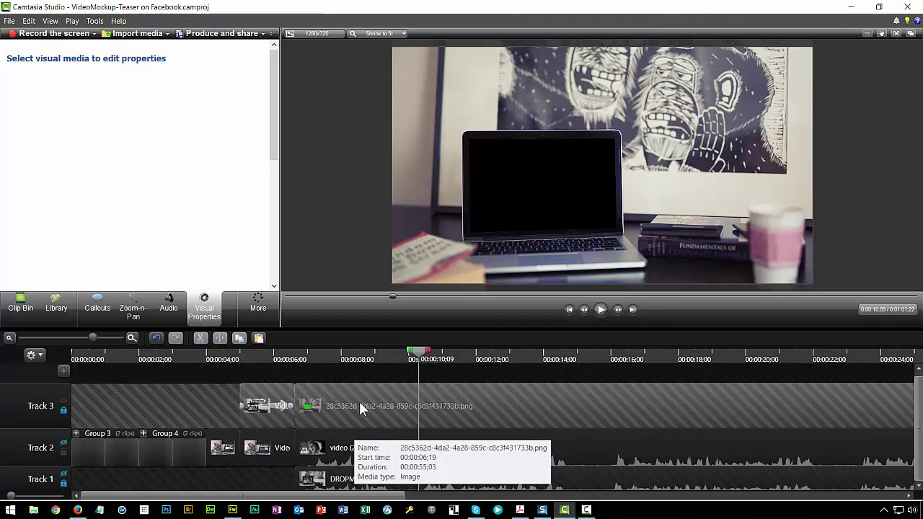
left_click(63, 401)
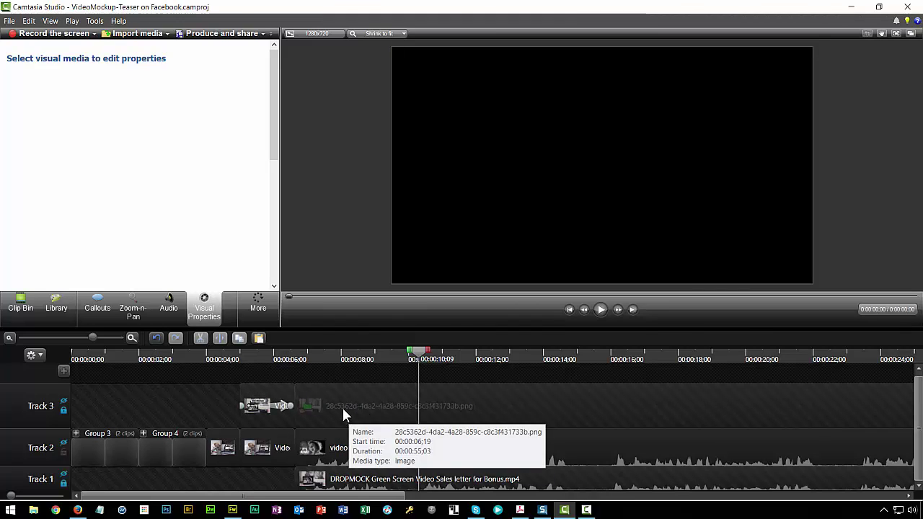
left_click(64, 410)
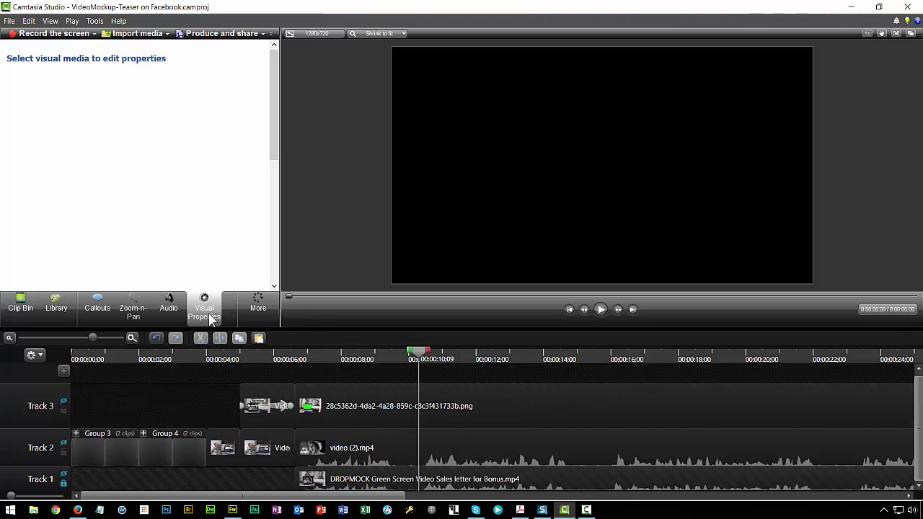
left_click(64, 400)
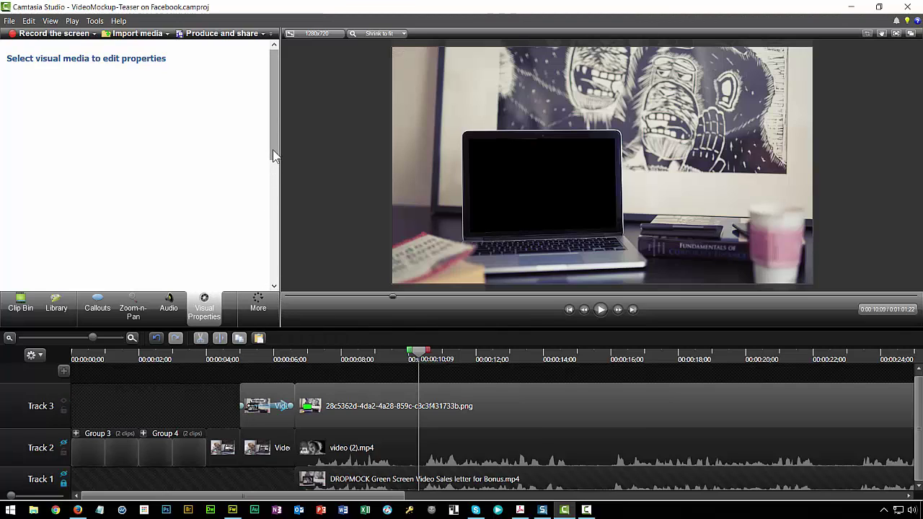
Select the laptop png on Track 3 and toggle Remove a color off then back on to compare.
left_click_drag(276, 170, 276, 285)
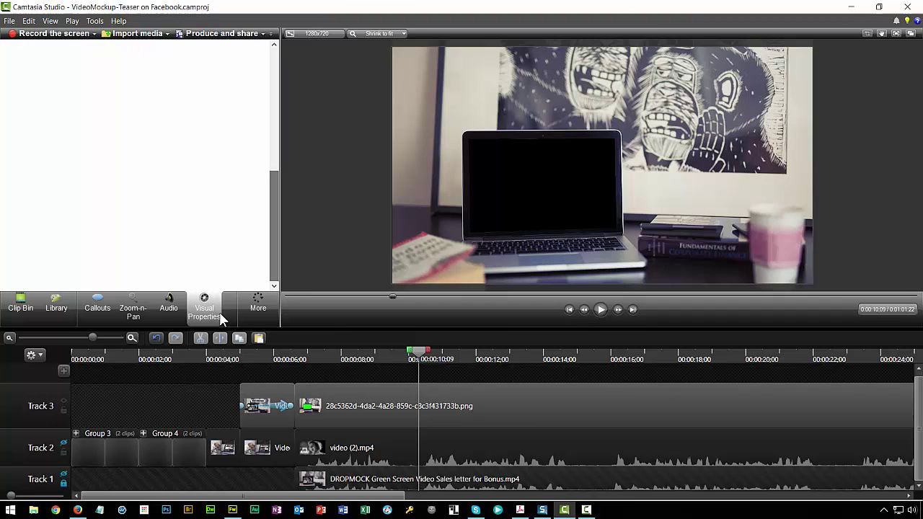
left_click(343, 404)
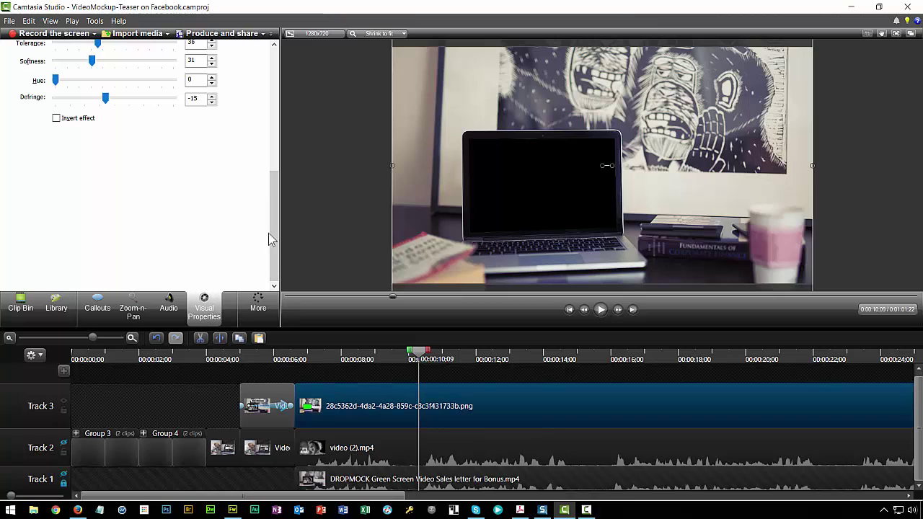
left_click_drag(274, 229, 273, 184)
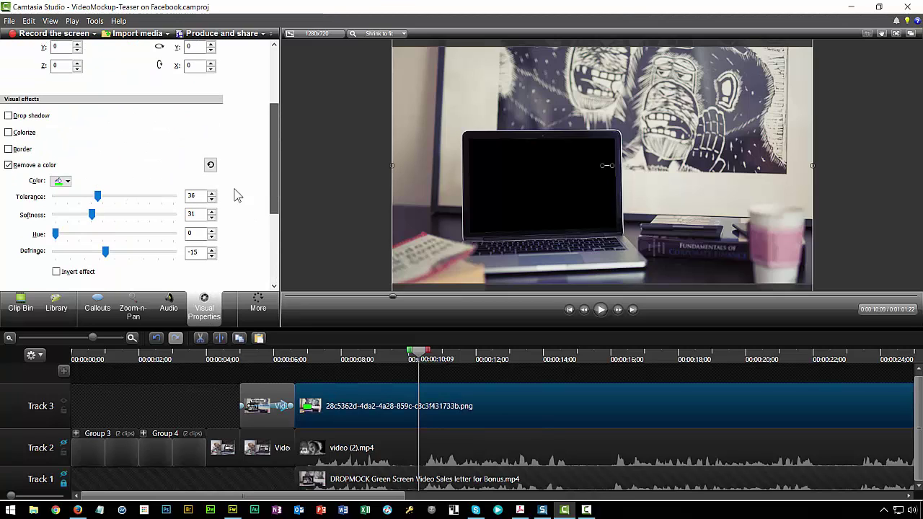
left_click(9, 166)
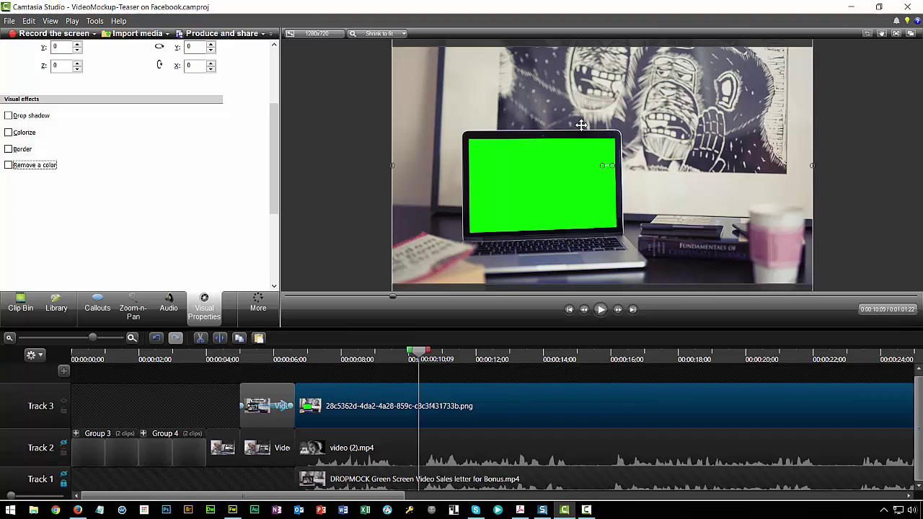
left_click(8, 165)
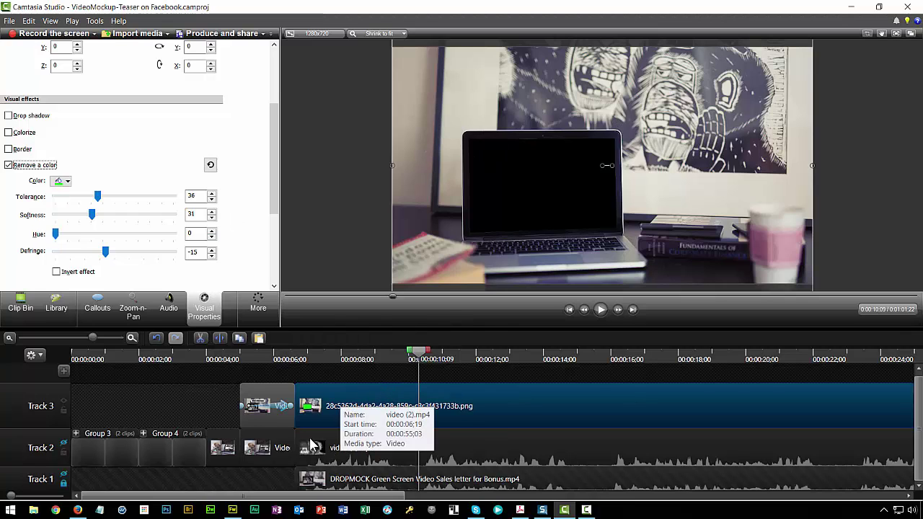
Scrub the playhead to where the laptop scene starts, then back to 0:00.
left_click_drag(416, 353, 240, 359)
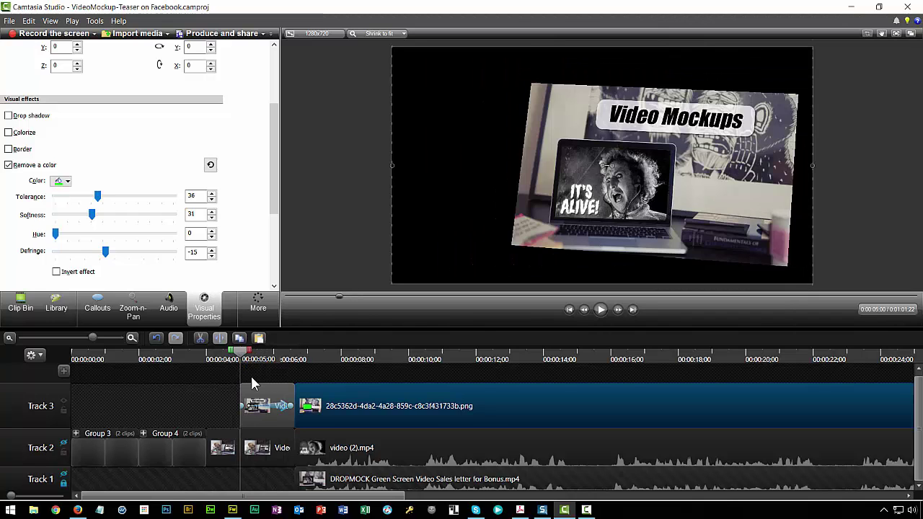
left_click_drag(241, 359, 290, 364)
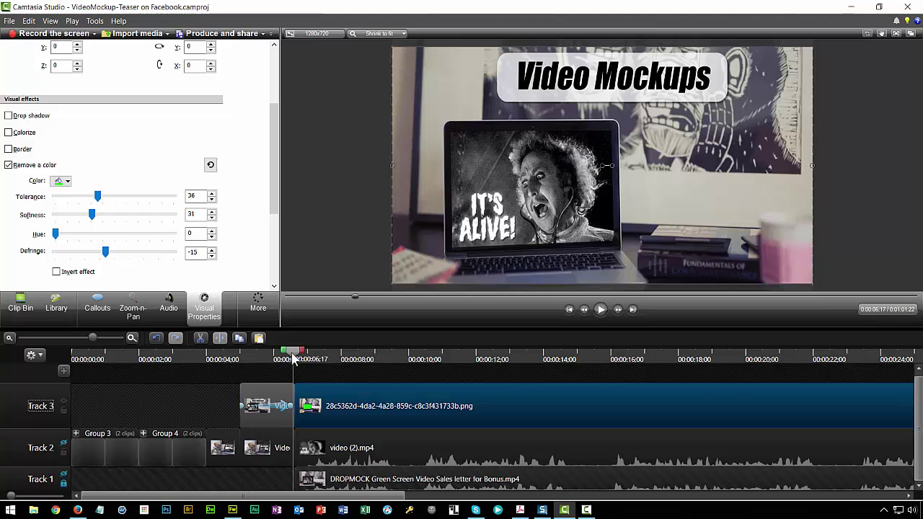
mouse_move(304, 368)
left_mouse_down()
mouse_move(73, 374)
mouse_move(99, 379)
mouse_move(78, 360)
mouse_move(192, 367)
mouse_move(46, 365)
left_mouse_up()
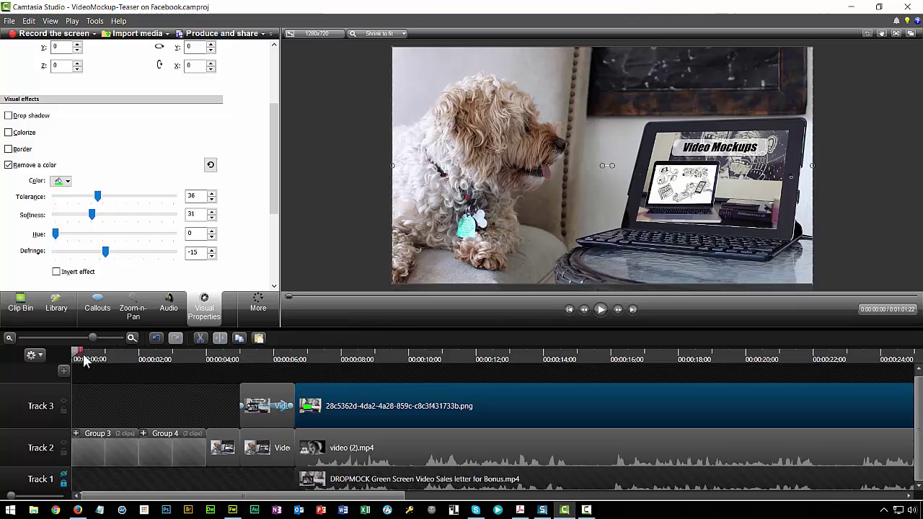
mouse_move(80, 356)
left_mouse_down()
mouse_move(245, 392)
mouse_move(603, 433)
mouse_move(329, 422)
mouse_move(65, 388)
mouse_move(180, 399)
mouse_move(90, 401)
mouse_move(191, 404)
mouse_move(229, 420)
mouse_move(82, 394)
mouse_move(58, 400)
left_mouse_up()
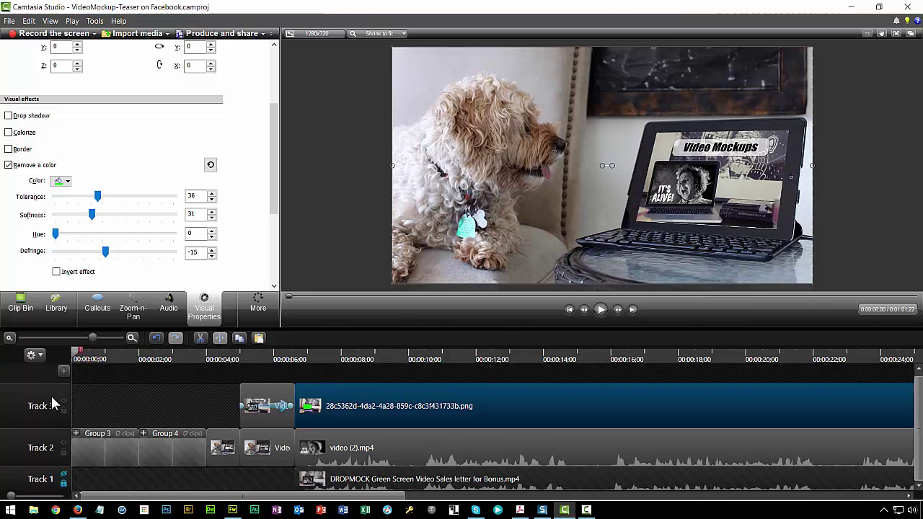